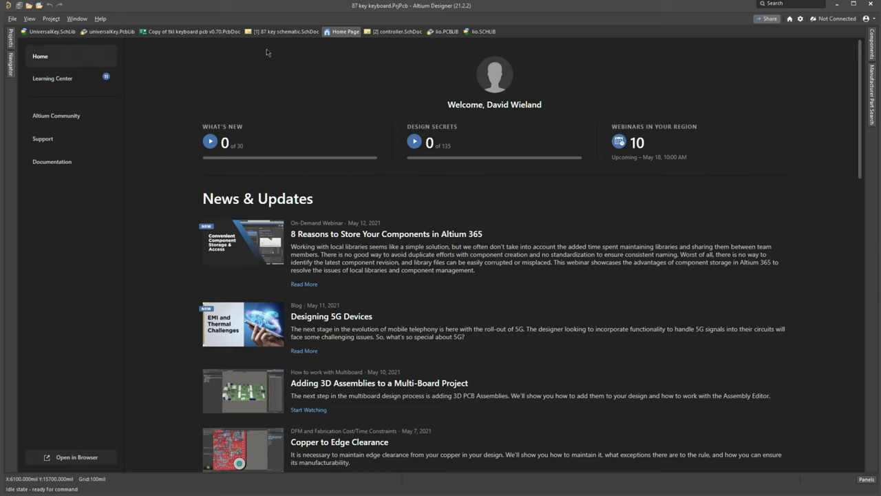
- Open the 87 key schematic and zoom in on the first row_0 key's switch, diode and LED
click(283, 32)
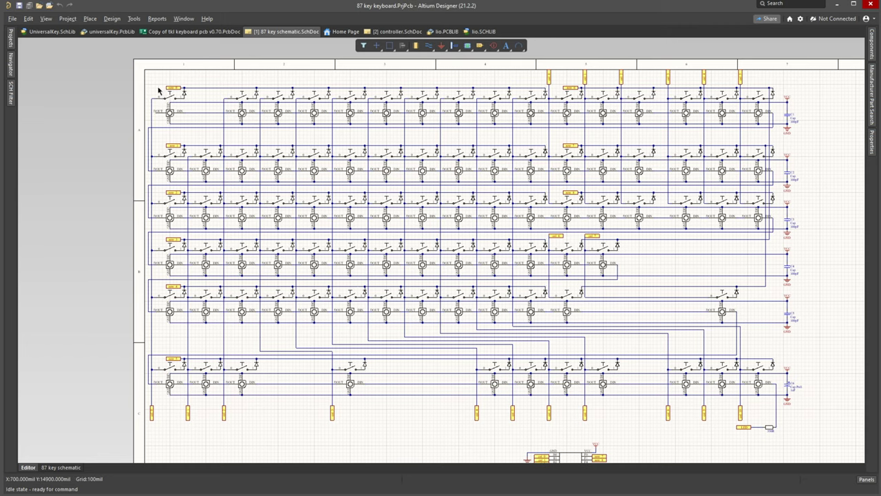
ctrl+scroll(158, 89, up, 1)
ctrl+scroll(158, 89, up, 4)
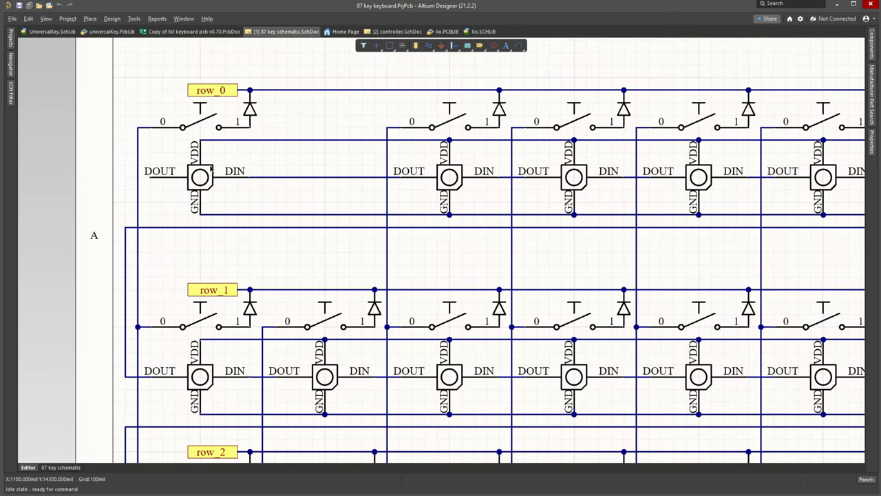
click(211, 168)
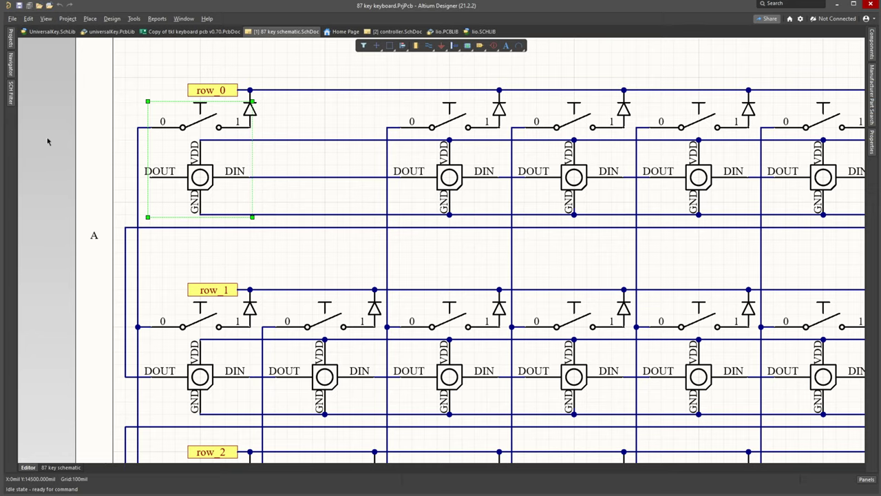
ctrl+scroll(45, 141, down, 6)
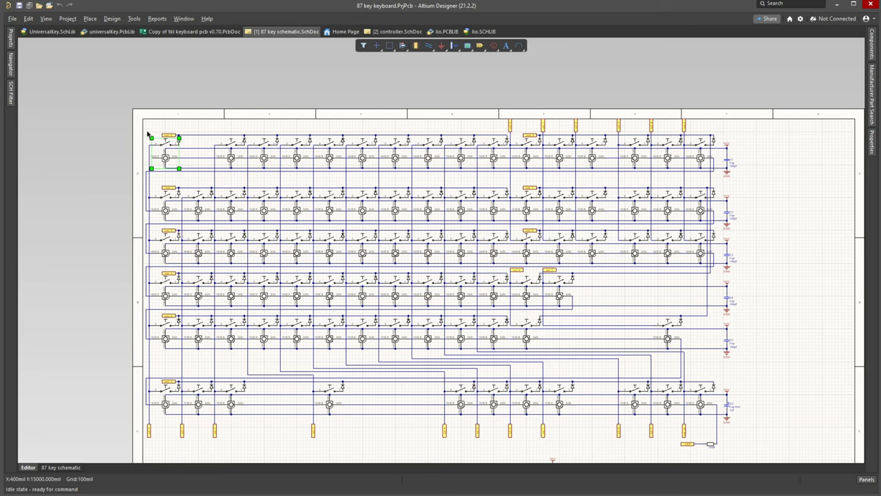
ctrl+scroll(149, 138, up, 6)
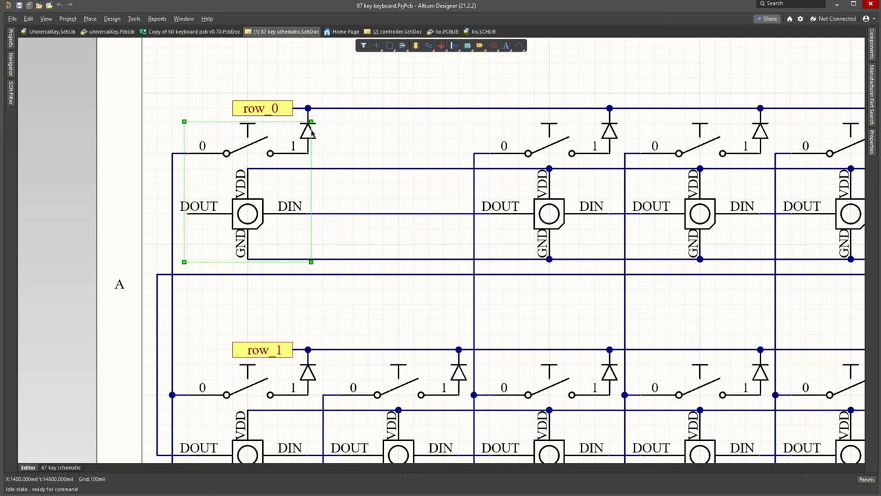
- Deselect the component, zoom out across the key matrix, and move to the controller.SchDoc sheet
click(336, 145)
ctrl+scroll(148, 88, down, 4)
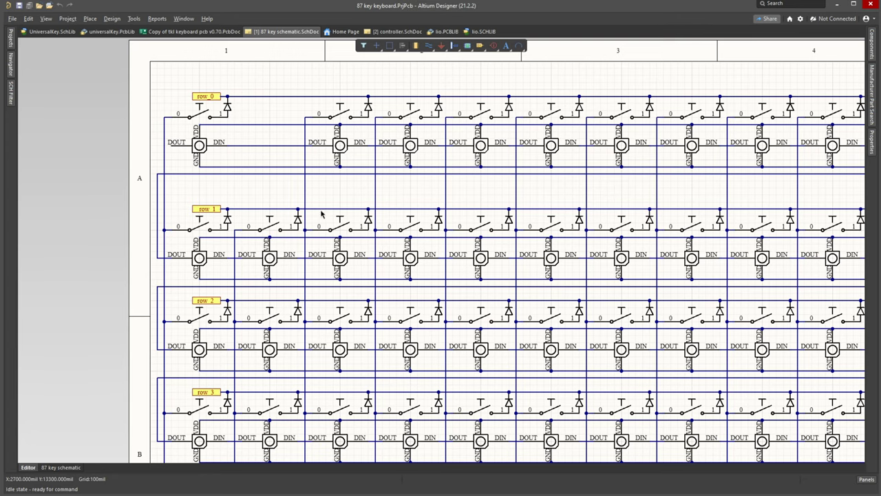
ctrl+scroll(153, 126, down, 3)
ctrl+scroll(127, 123, down, 1)
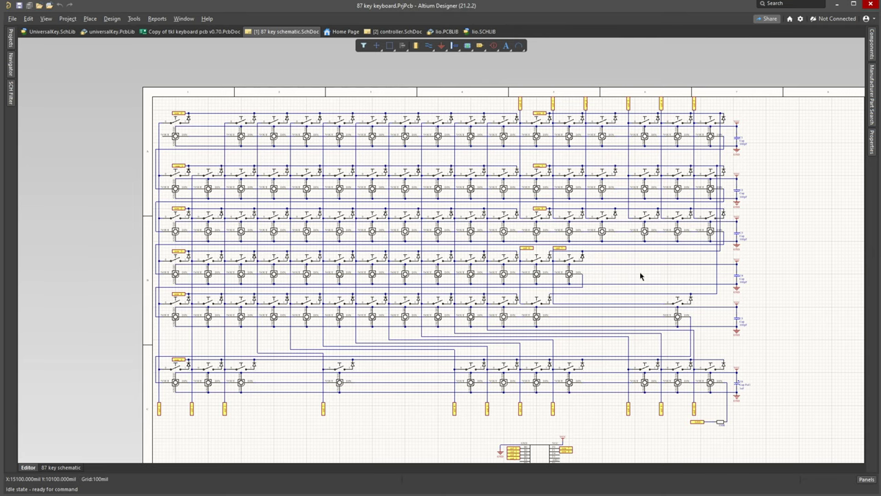
scroll(640, 276, down, 1)
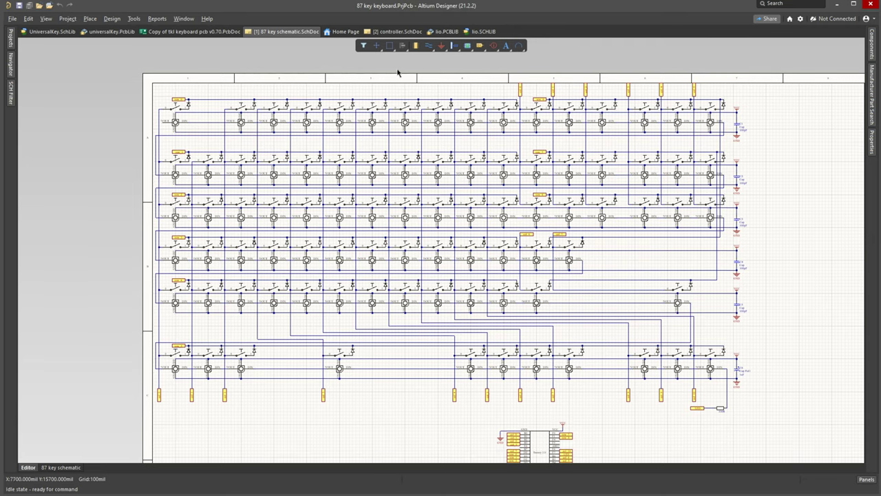
click(386, 33)
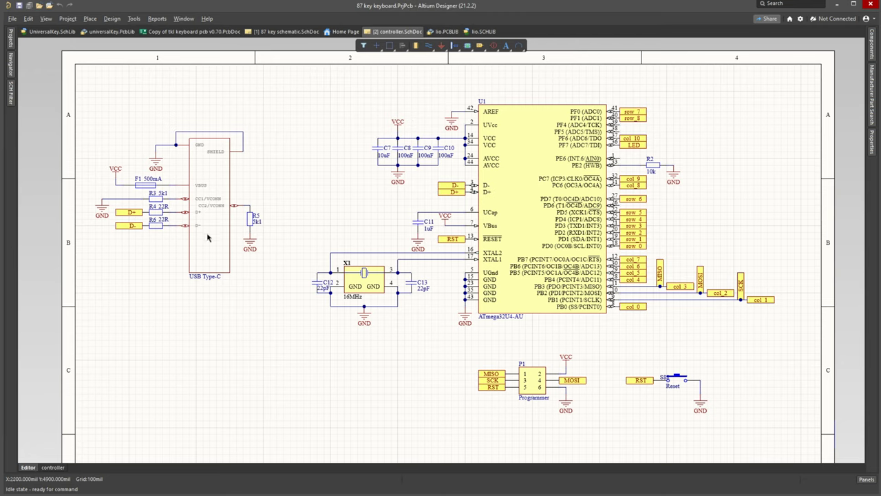
click(159, 215)
click(156, 226)
click(251, 222)
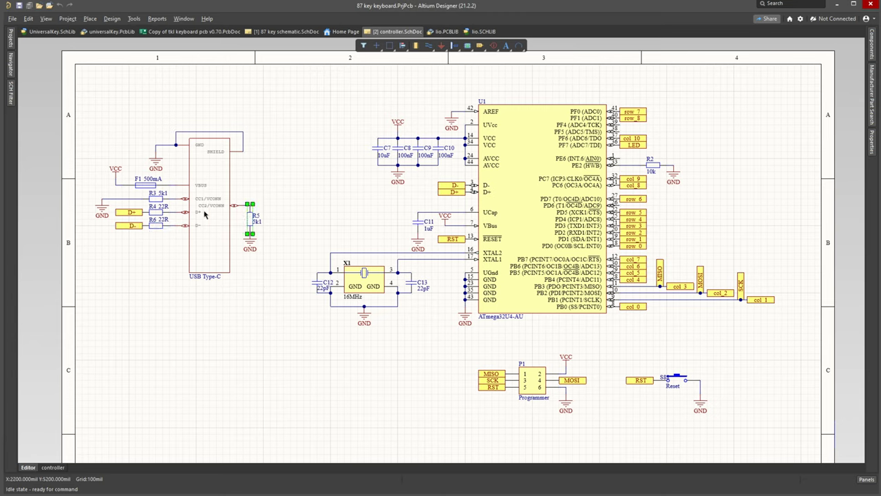
click(155, 198)
click(255, 193)
- Select the decoupling capacitors C7–C10, then the X1 crystal circuit, to review them
drag(354, 115, 434, 179)
click(369, 180)
drag(298, 229, 440, 337)
click(439, 338)
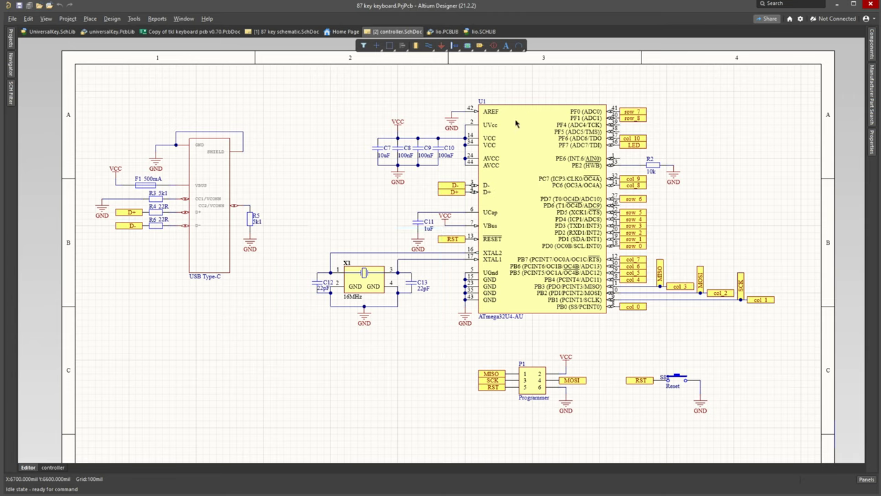
- Inspect the X1 crystal with capacitors C13 and C12, then bring up the tkl keyboard PCB layout
click(357, 284)
click(416, 309)
click(412, 285)
click(315, 284)
click(313, 327)
click(206, 31)
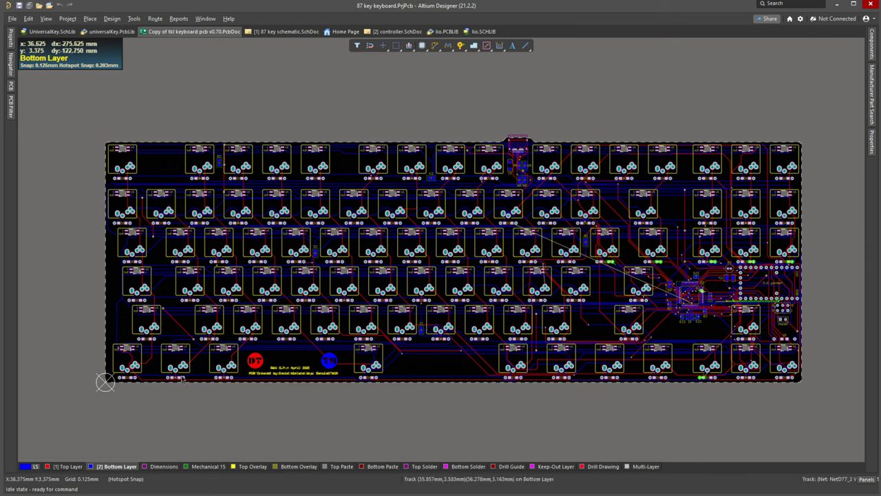
- Pan and zoom the PCB view around the microcontroller area
ctrl+scroll(733, 289, up, 5)
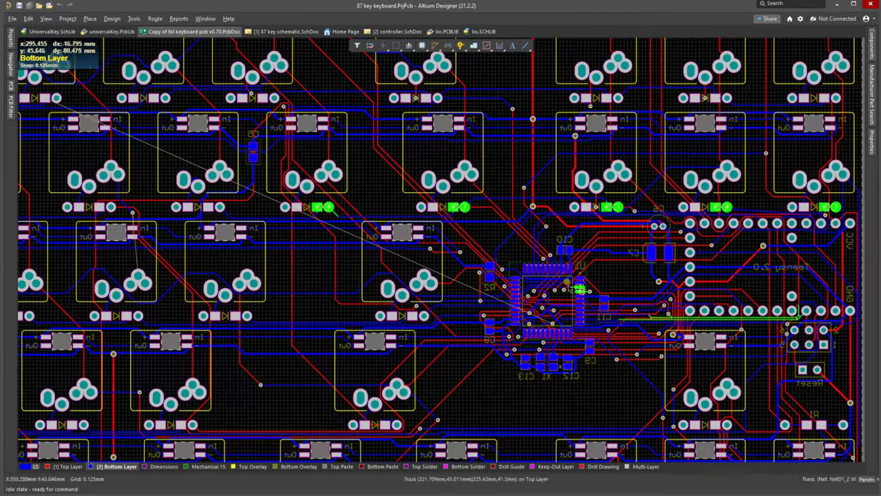
right_drag(601, 391, 553, 378)
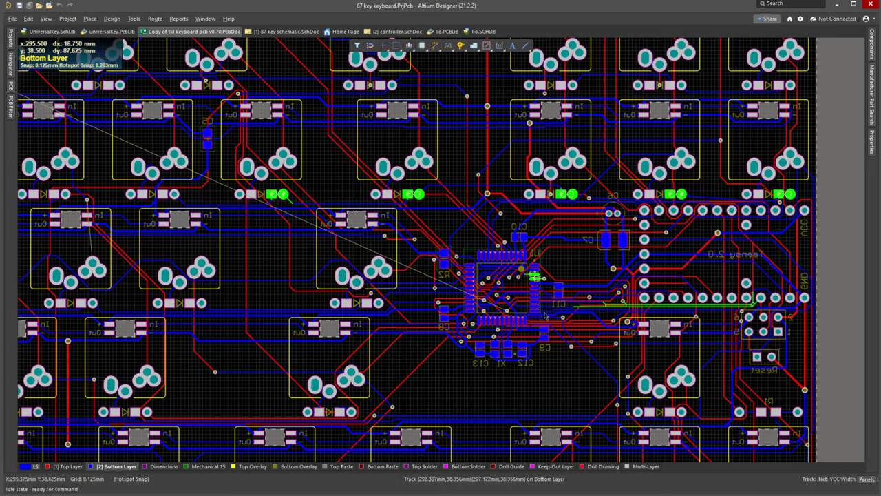
ctrl+scroll(596, 259, down, 3)
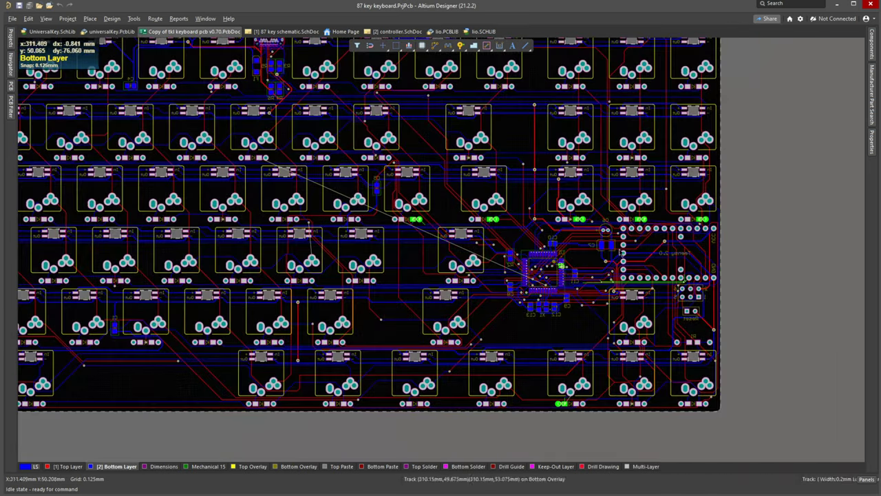
right_drag(395, 256, 420, 280)
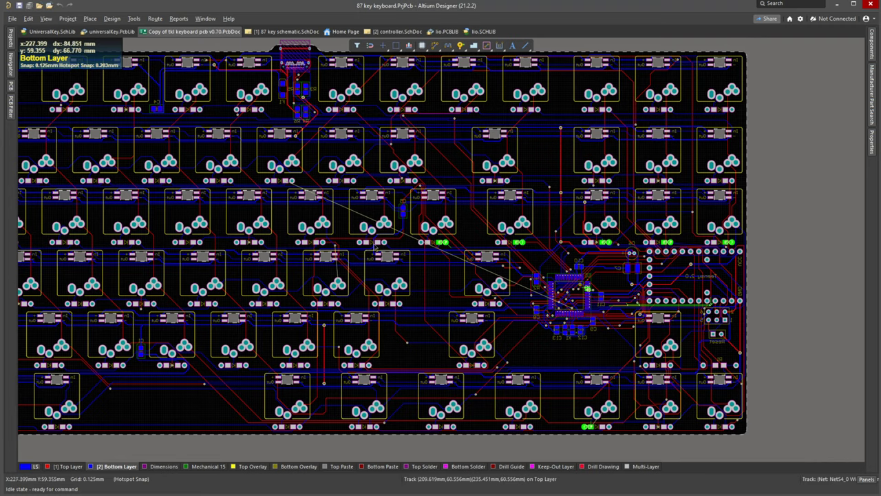
right_drag(417, 274, 521, 288)
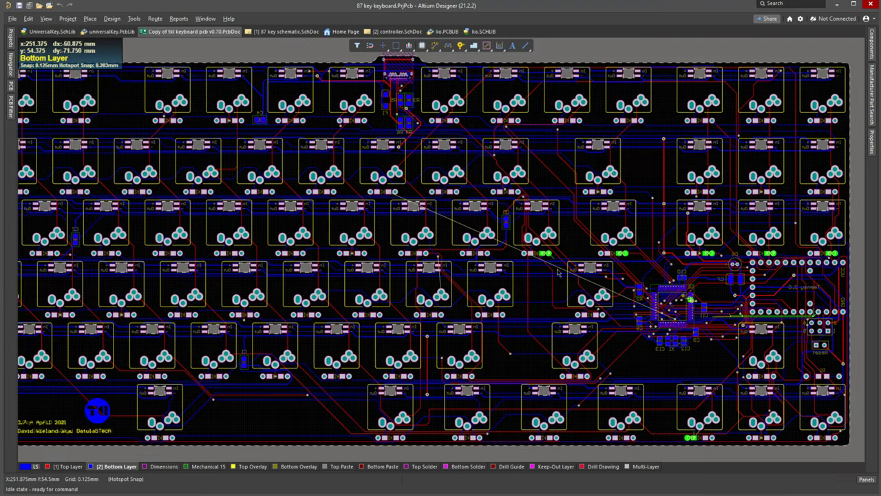
ctrl+scroll(678, 219, down, 2)
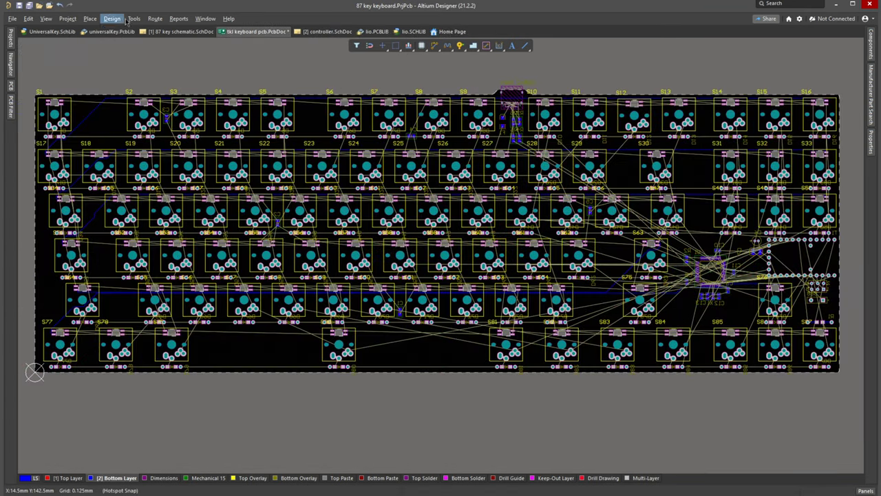
- Autoroute the whole board, then switch to the universalKey.PcbLib footprint
click(155, 19)
click(285, 173)
click(675, 403)
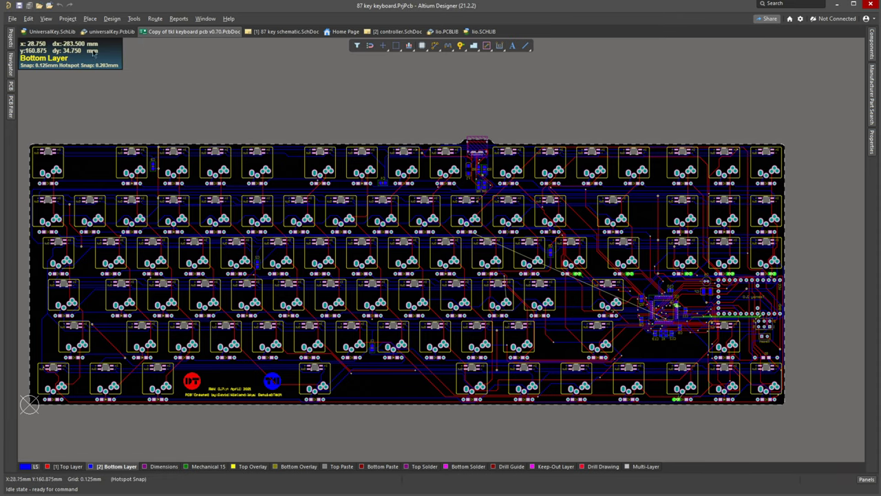
click(104, 32)
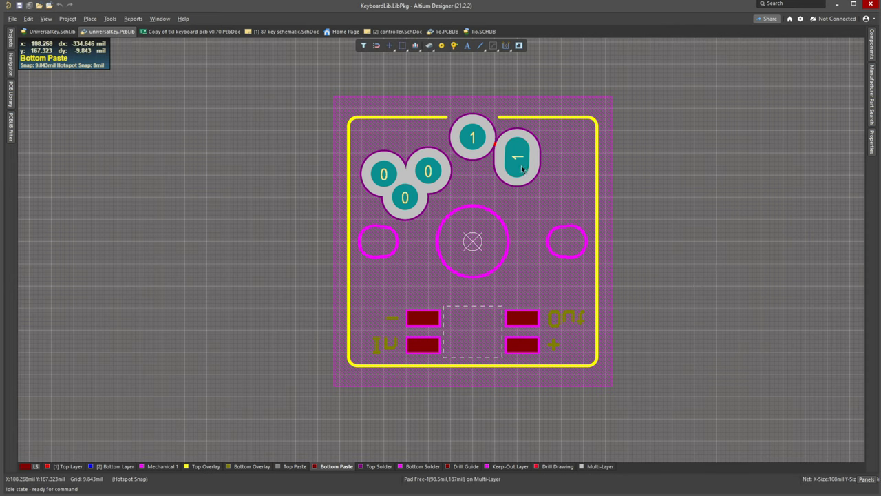
- Inspect the footprint's upper-left 0 pad and upper 1 pad
click(386, 168)
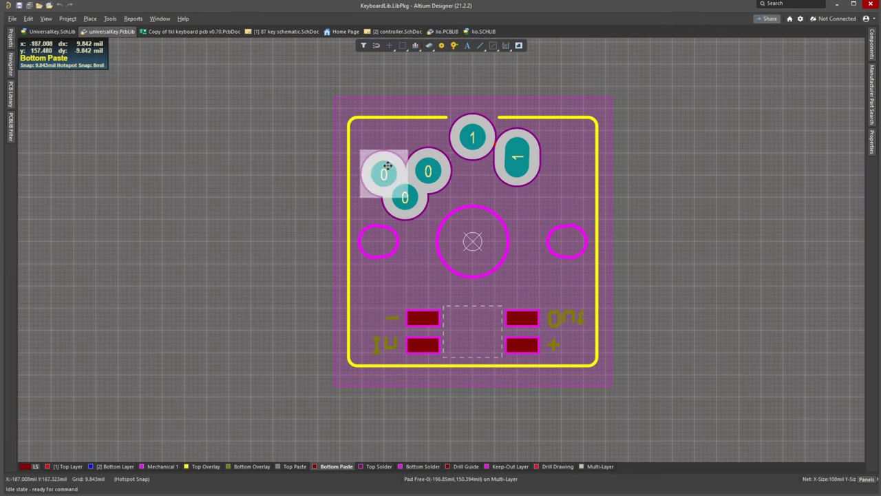
click(470, 137)
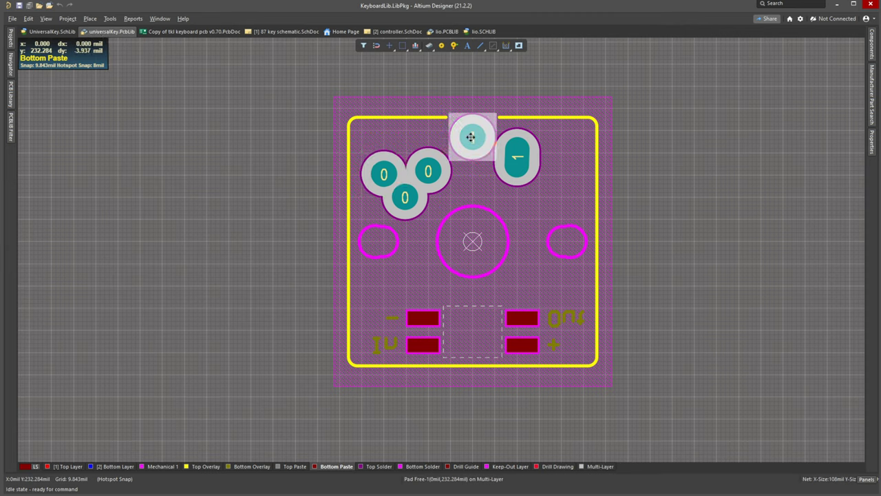
click(384, 172)
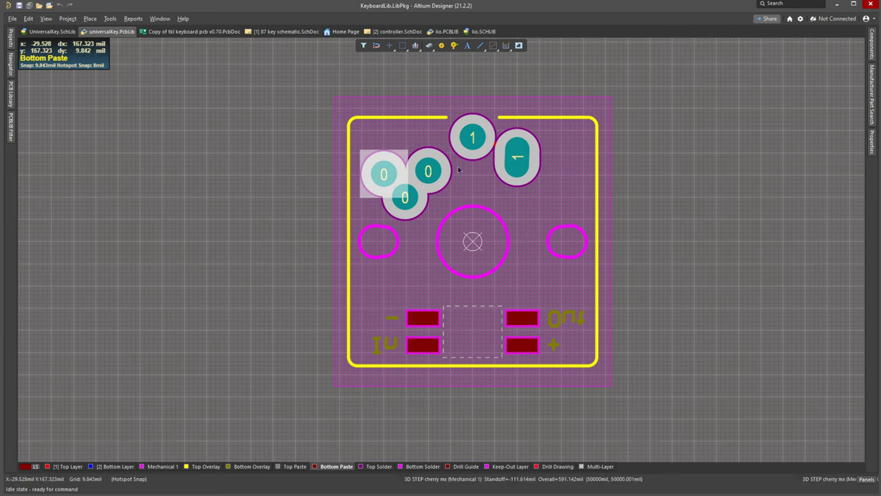
- Return to the keyboard PCB, switch to 3D view, and orbit to inspect the board's underside
click(186, 31)
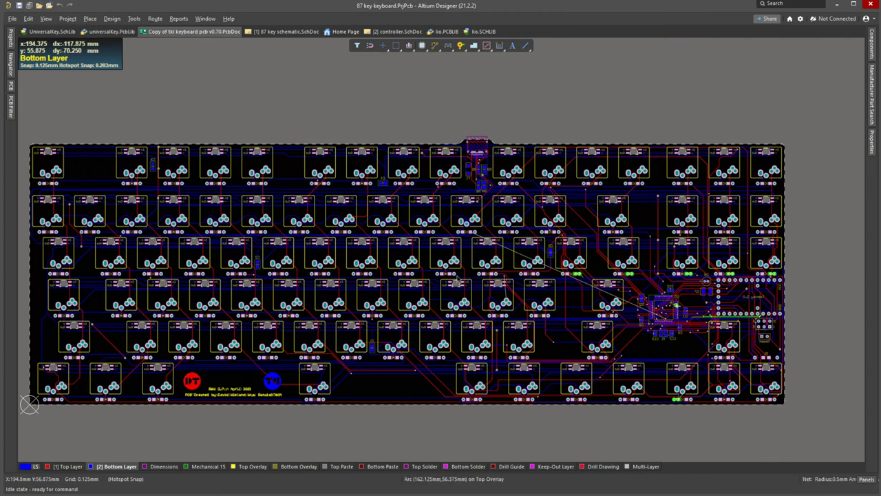
key(3)
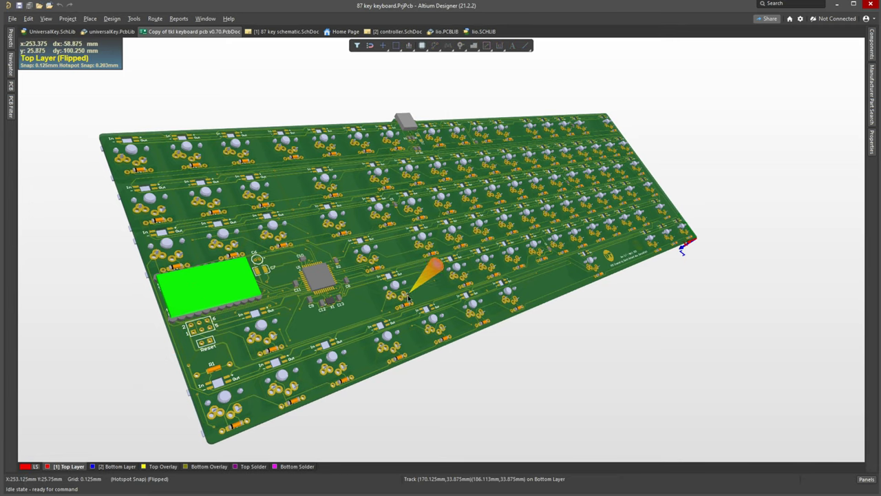
key(shift)
shift+right_drag(448, 305, 743, 331)
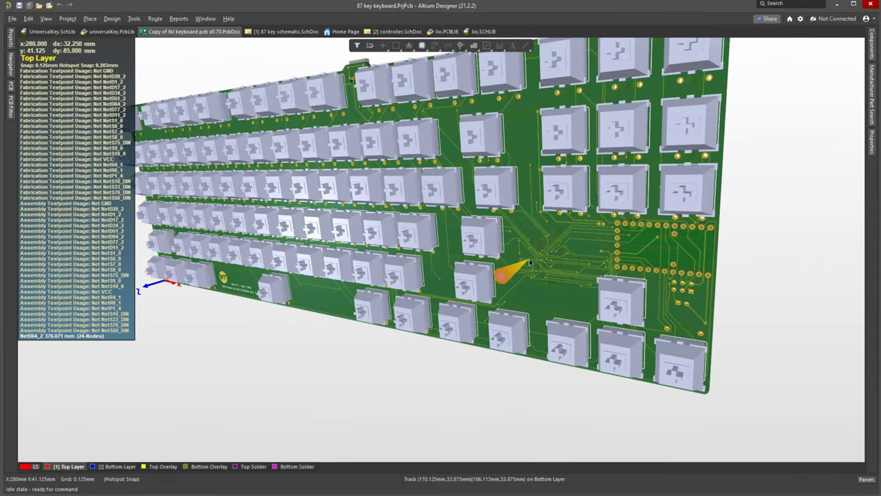
key(shift)
shift+right_drag(617, 258, 295, 275)
shift+right_drag(636, 279, 275, 275)
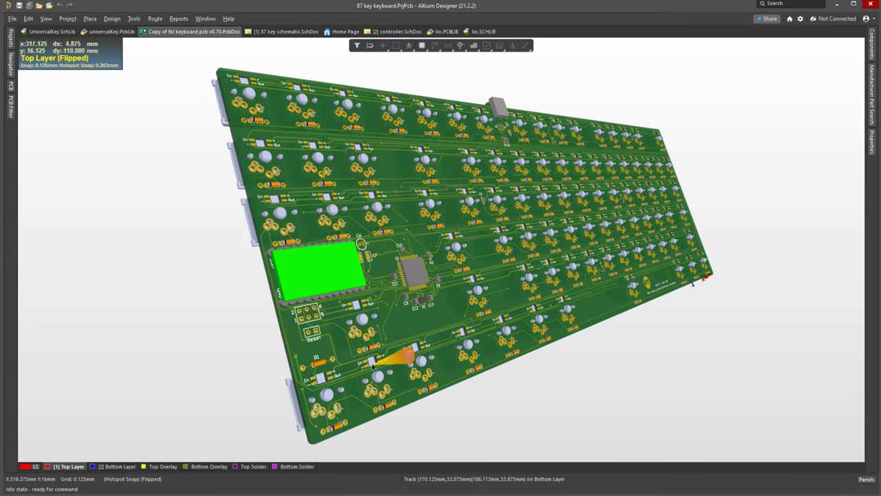
shift+right_drag(317, 326, 338, 316)
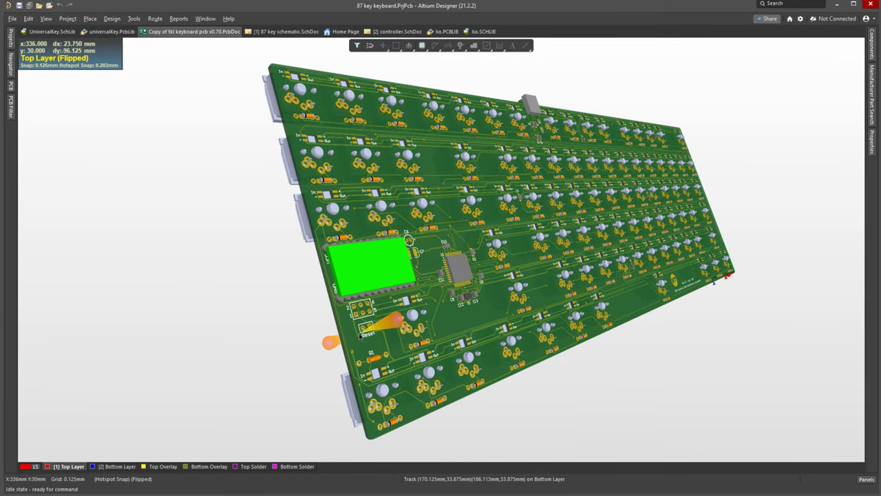
mouse_move(359, 335)
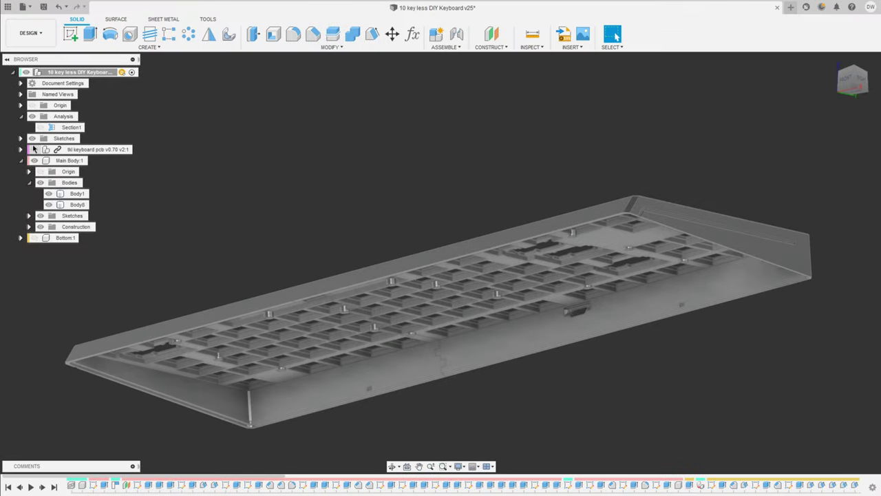
- Show the tkl keyboard pcb, hide Main Body:1, and select the Keyboard Layout sketch
click(34, 150)
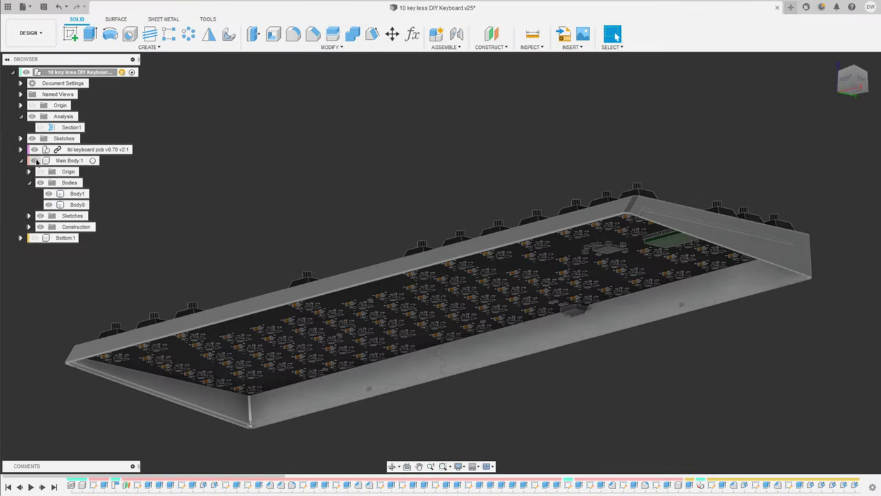
click(35, 161)
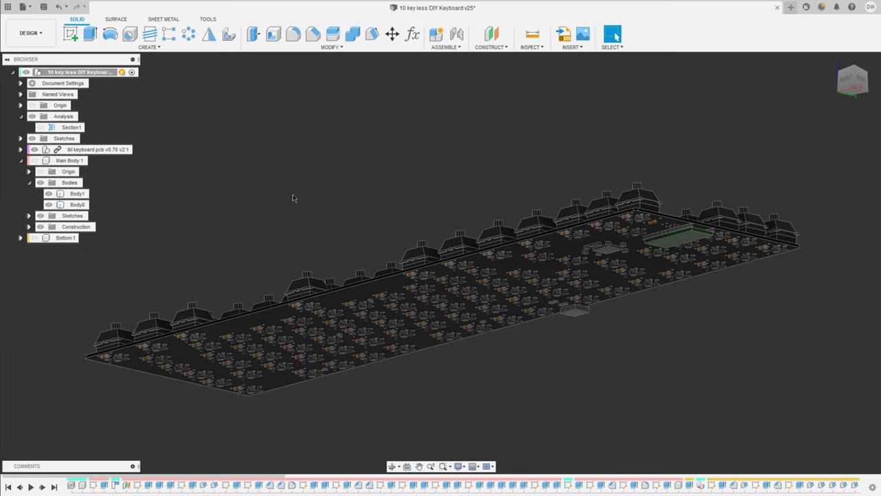
shift+middle_drag(293, 198, 355, 275)
scroll(351, 317, down, 3)
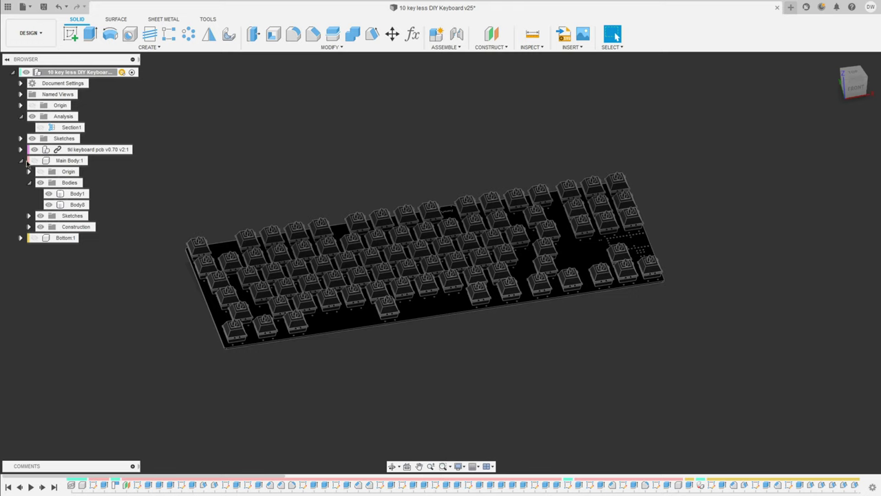
click(29, 215)
click(78, 228)
- Edit the Keyboard Layout sketch, look over its key grid, and switch to the SOLID tools
double_click(234, 252)
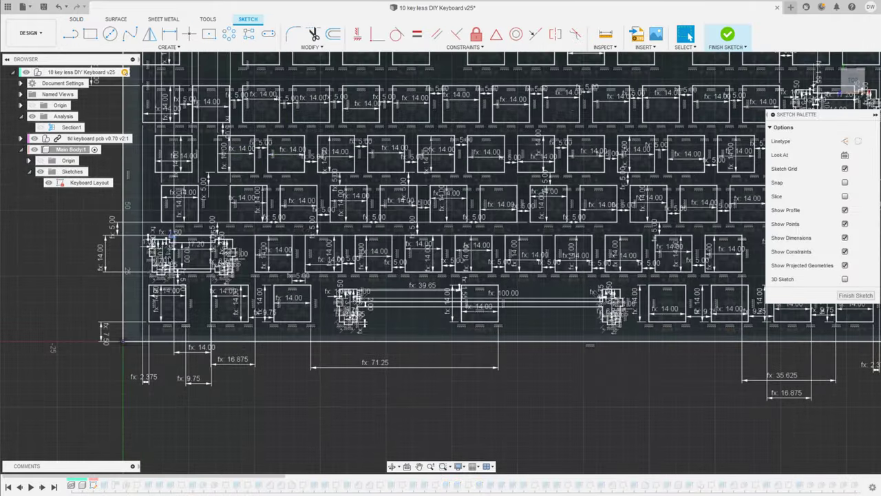
scroll(508, 257, up, 2)
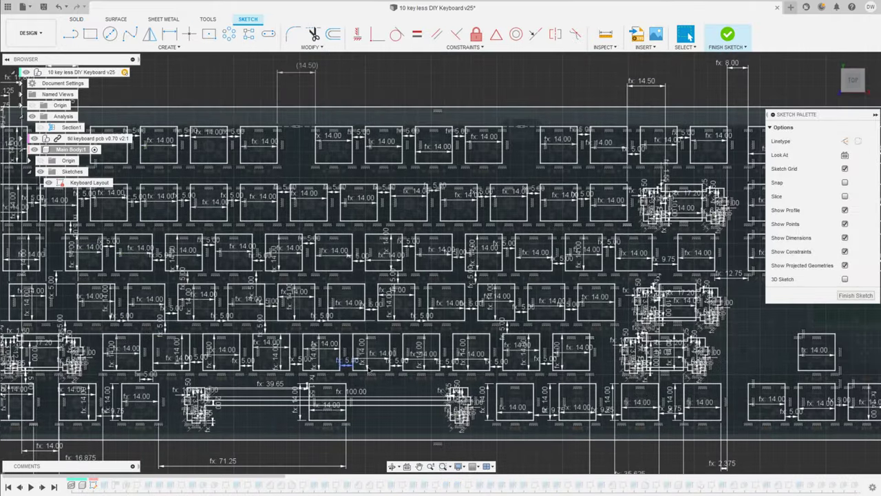
scroll(402, 271, down, 3)
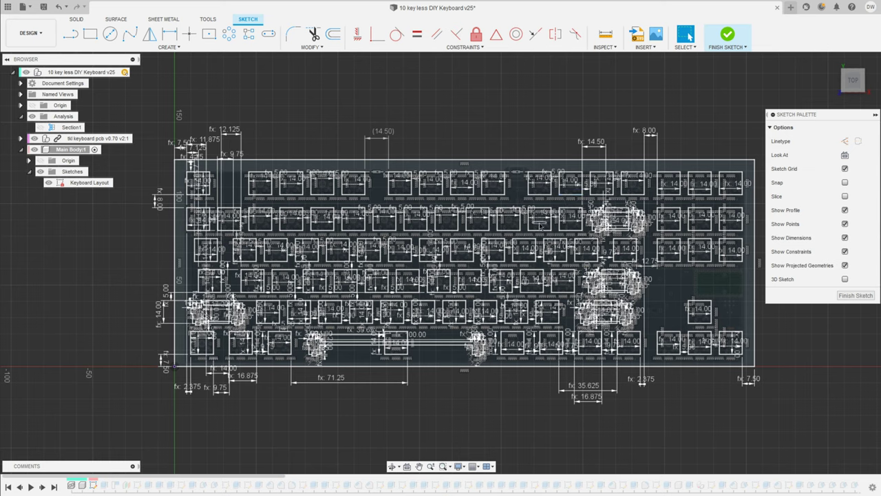
click(73, 20)
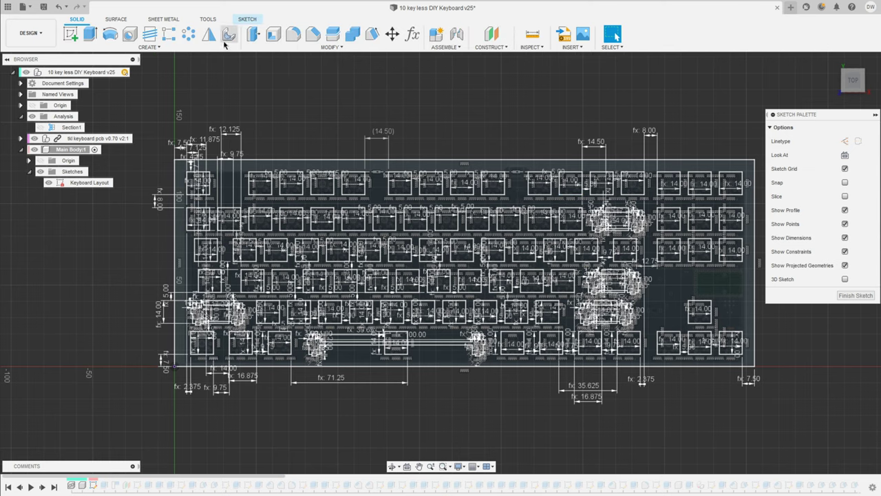
- Open Change Parameters, review the key_hole expression at 14 mm, and close with OK
click(413, 35)
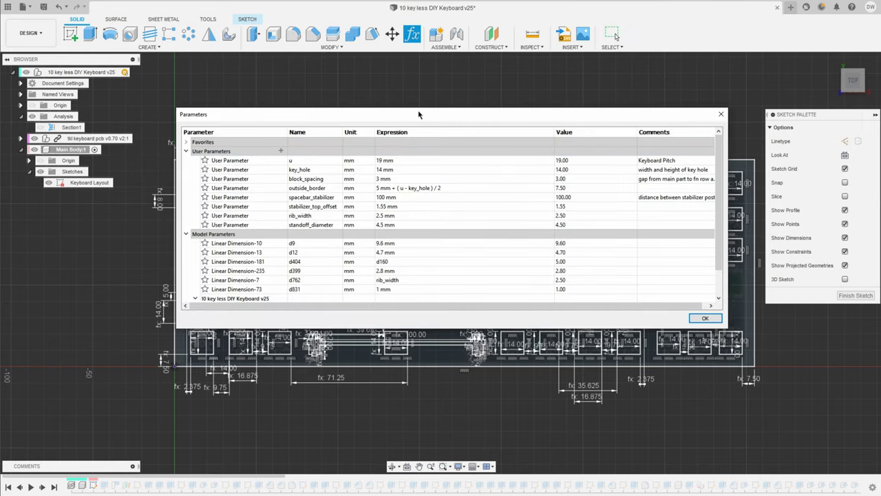
drag(421, 115, 391, 88)
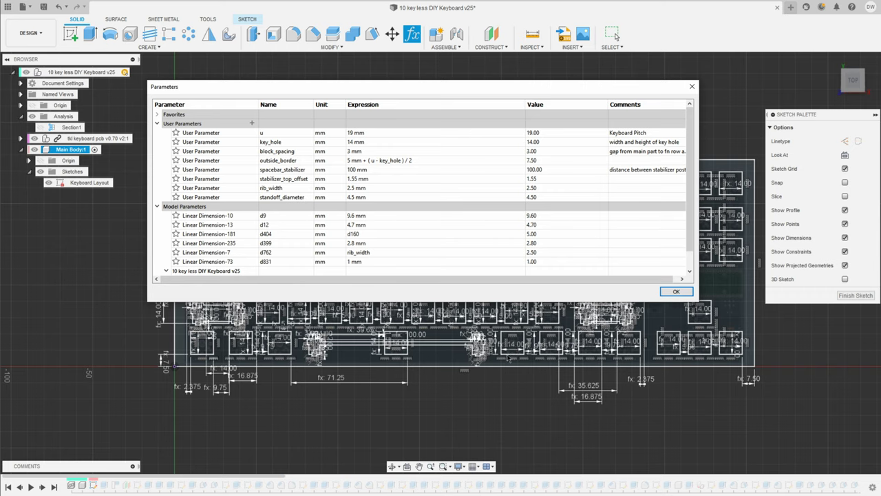
double_click(360, 141)
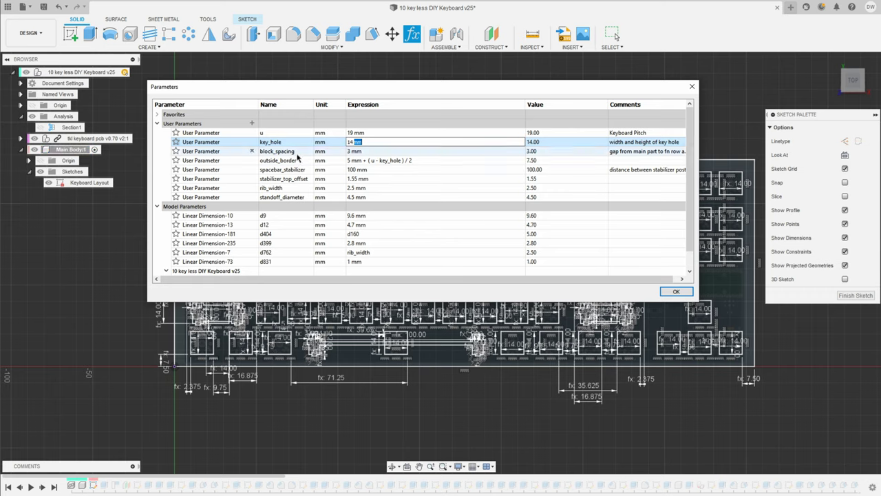
click(675, 292)
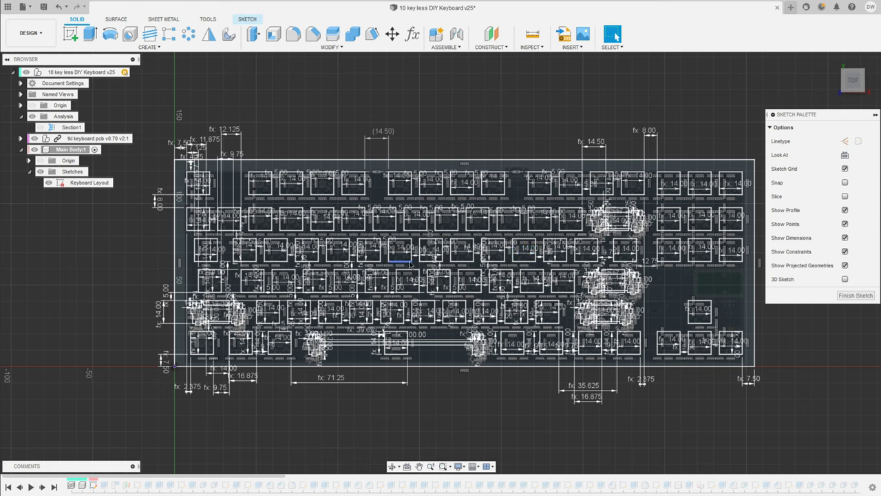
- Finish the sketch, show Main Body:1 again, and orbit beneath the keyboard
key(Escape)
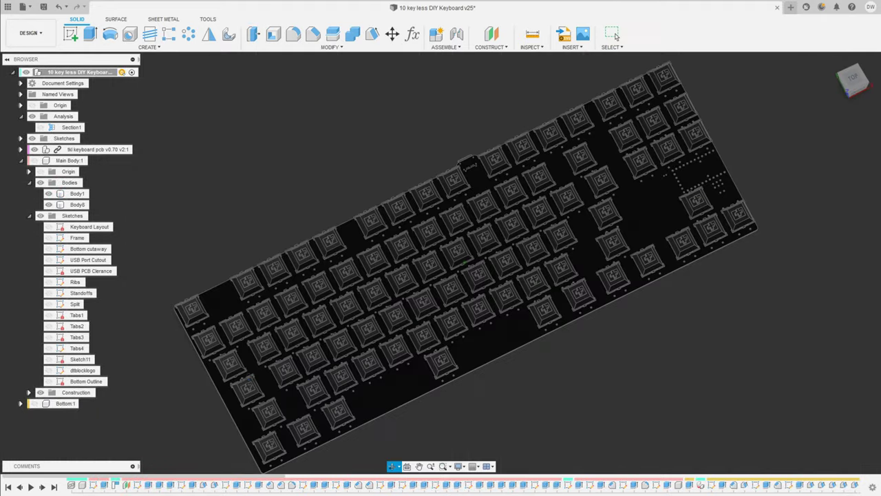
click(34, 159)
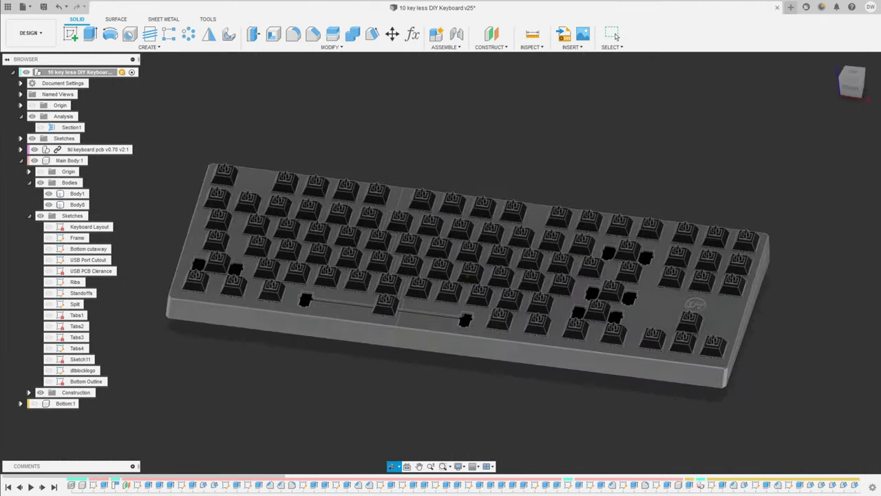
scroll(315, 347, up, 3)
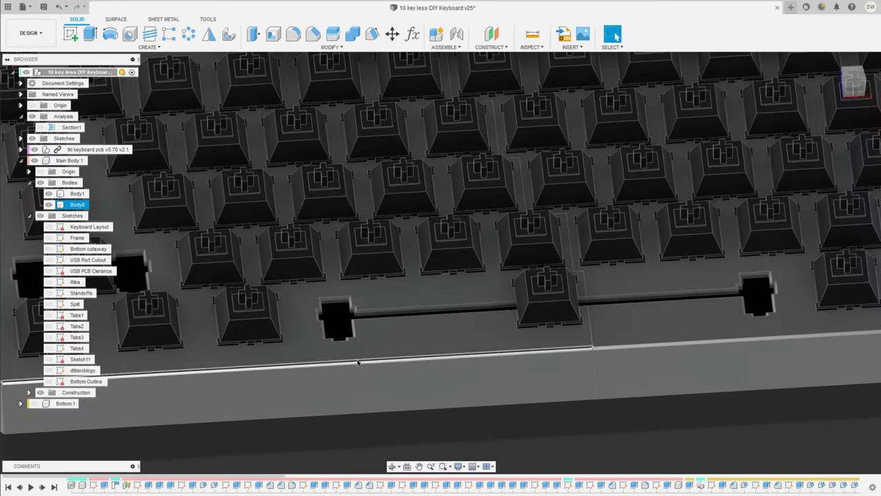
scroll(290, 363, down, 5)
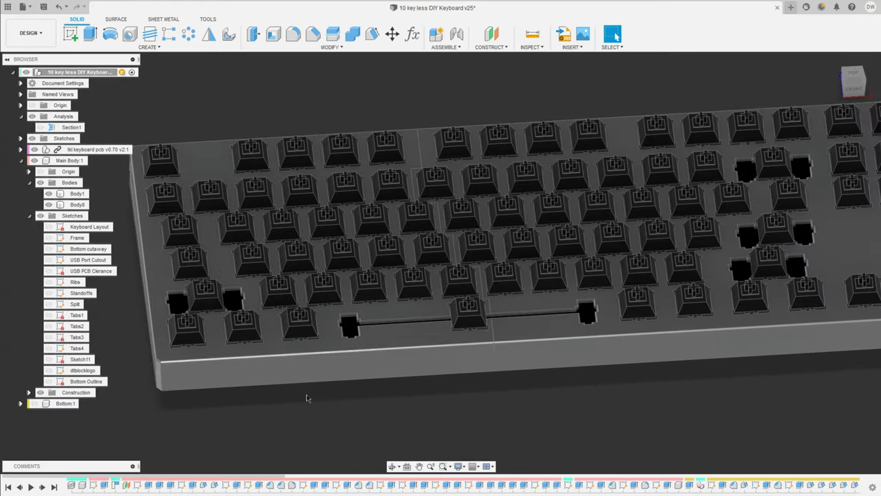
shift+middle_drag(305, 399, 124, 208)
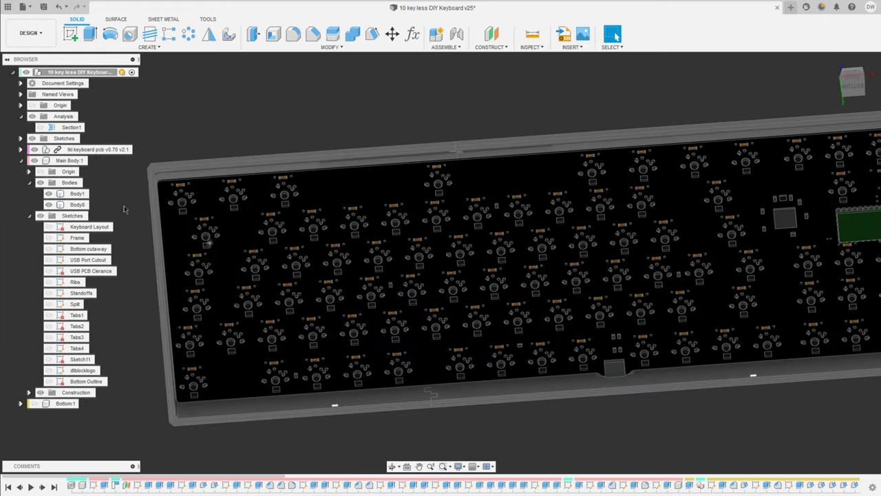
- Hide the PCB component and zoom to the plate underside, selecting a 2 mm key-opening edge
click(35, 149)
scroll(407, 325, up, 5)
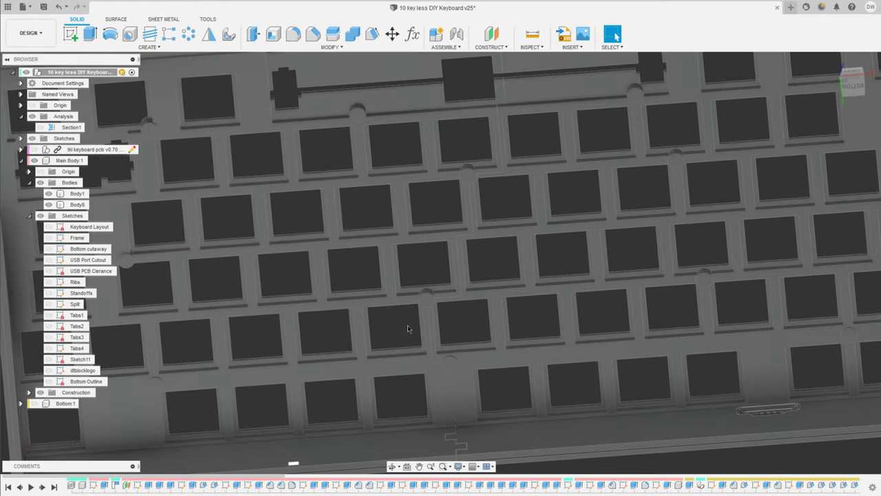
shift+middle_drag(408, 328, 432, 329)
scroll(432, 329, up, 5)
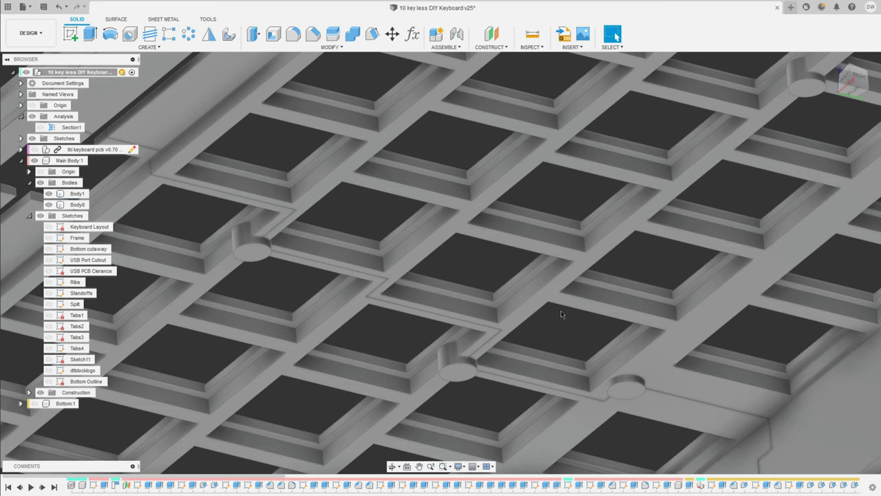
click(554, 339)
click(496, 314)
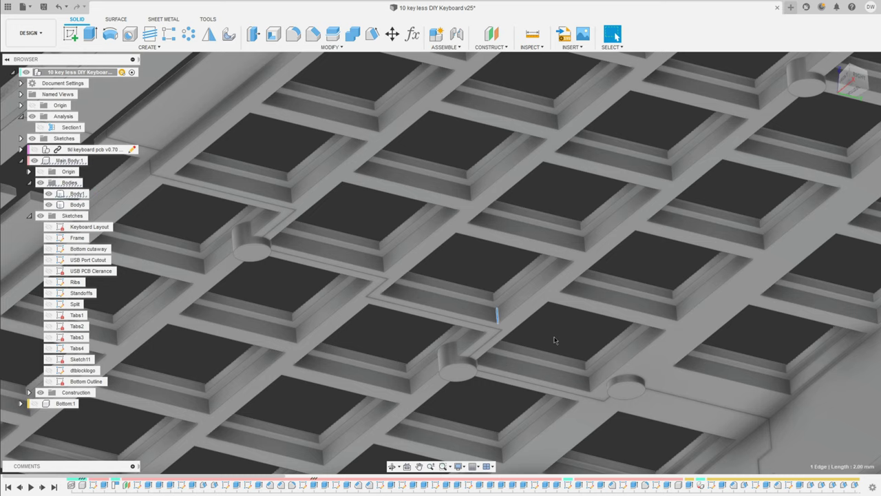
shift+middle_drag(568, 340, 537, 276)
scroll(442, 224, down, 3)
scroll(461, 215, up, 6)
click(487, 208)
scroll(550, 310, down, 4)
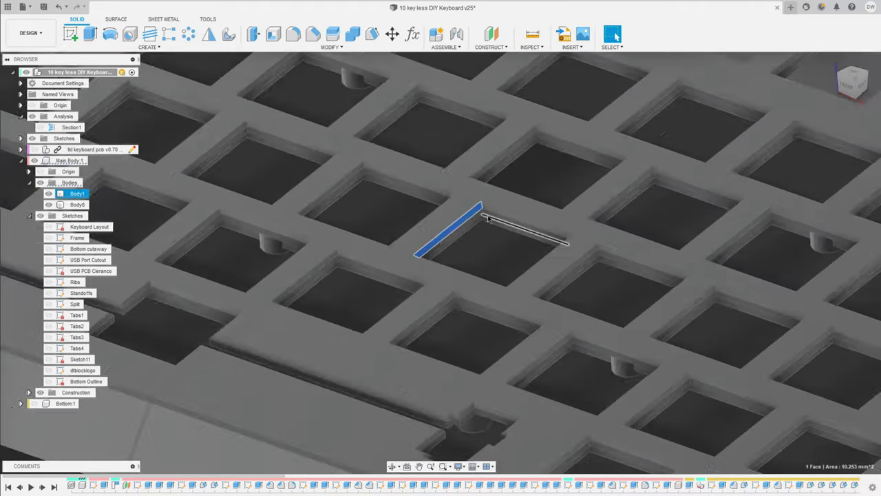
scroll(570, 333, up, 2)
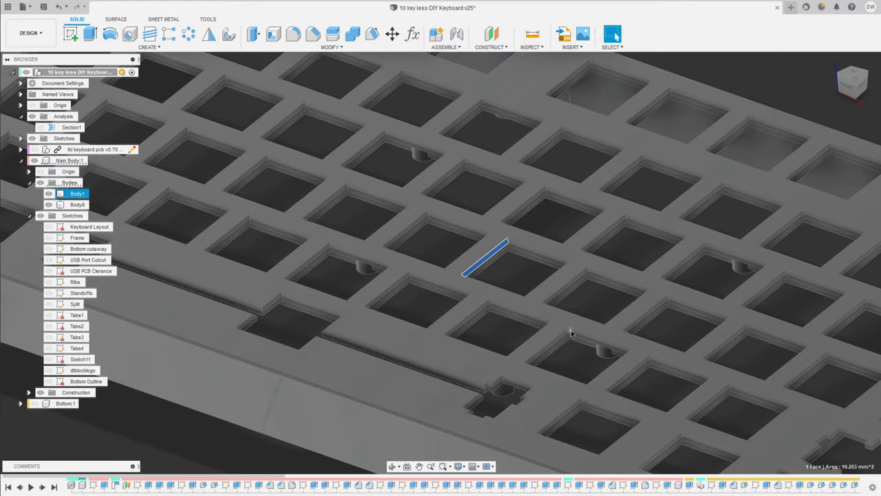
click(541, 175)
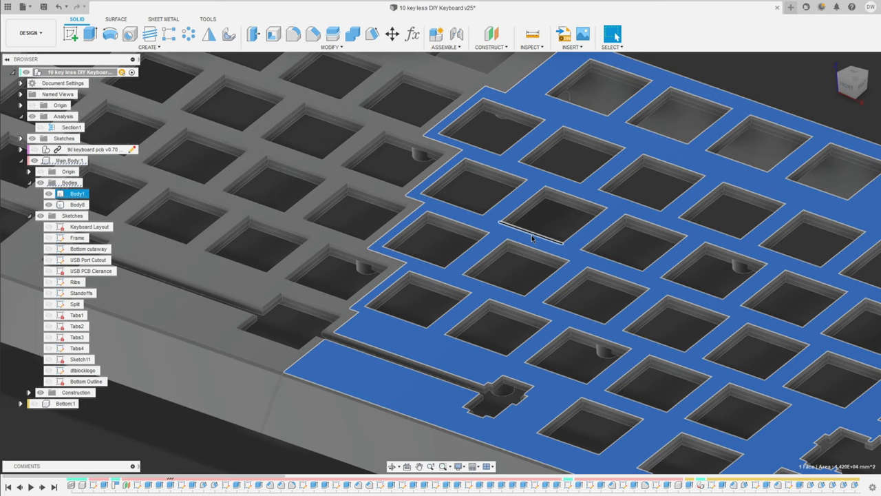
scroll(507, 269, up, 5)
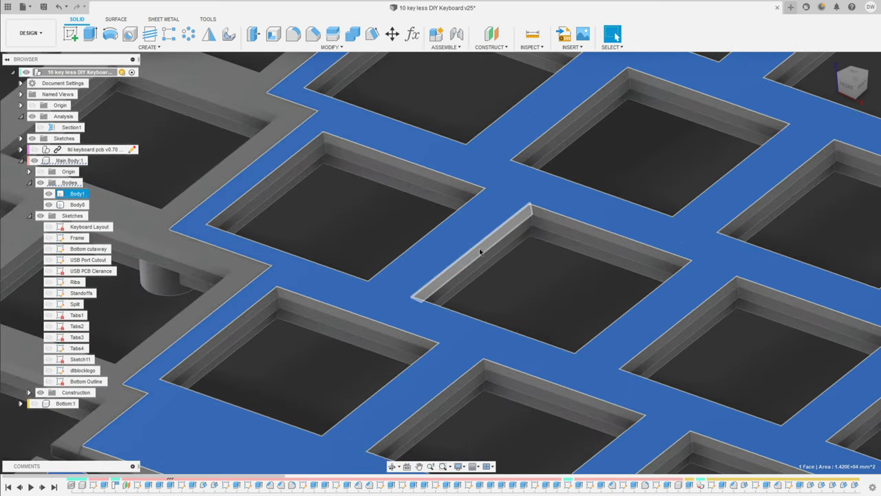
click(481, 253)
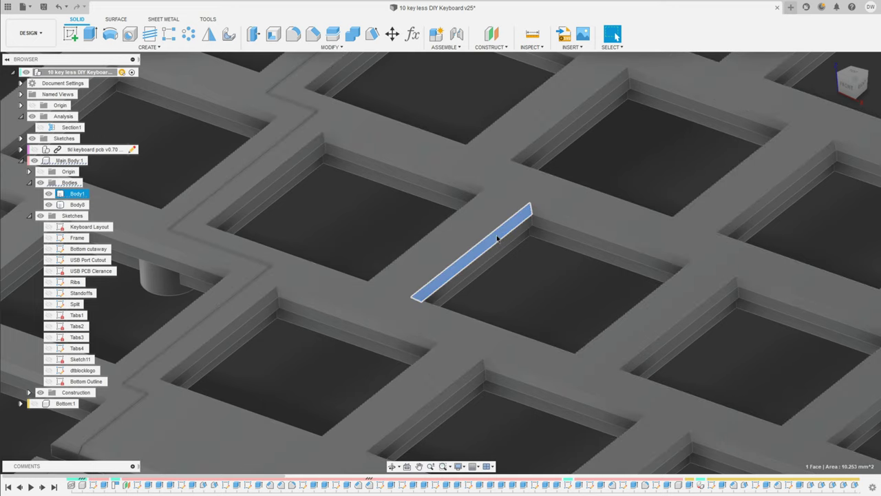
key(e)
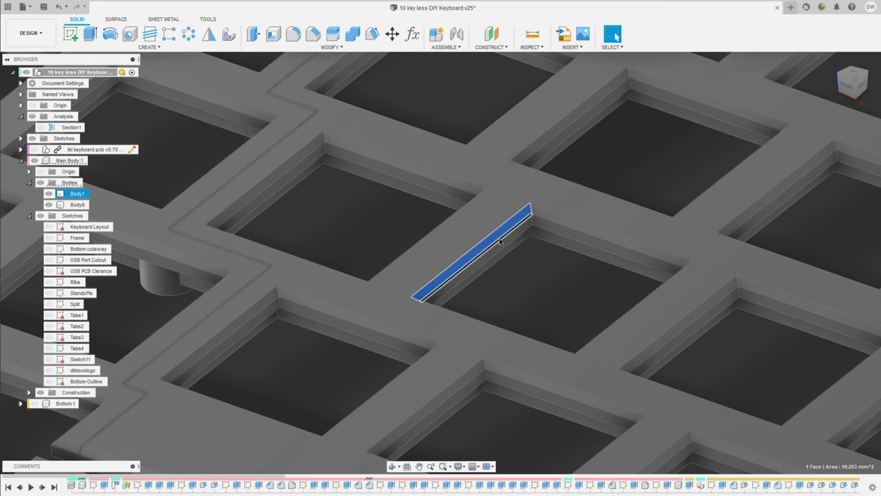
key(Escape)
click(549, 321)
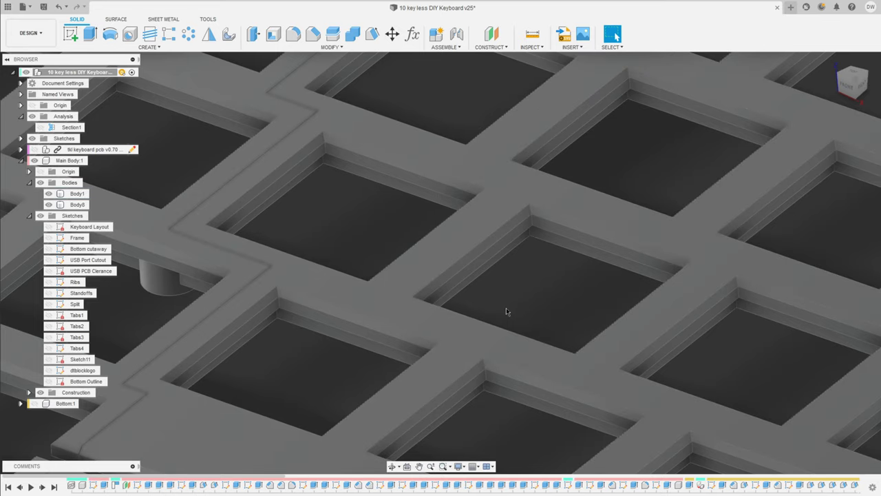
scroll(512, 303, down, 10)
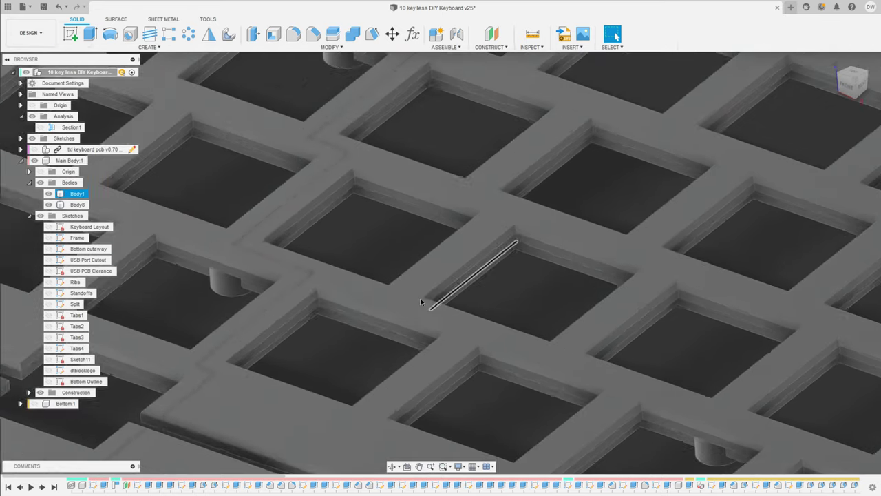
scroll(461, 292, down, 5)
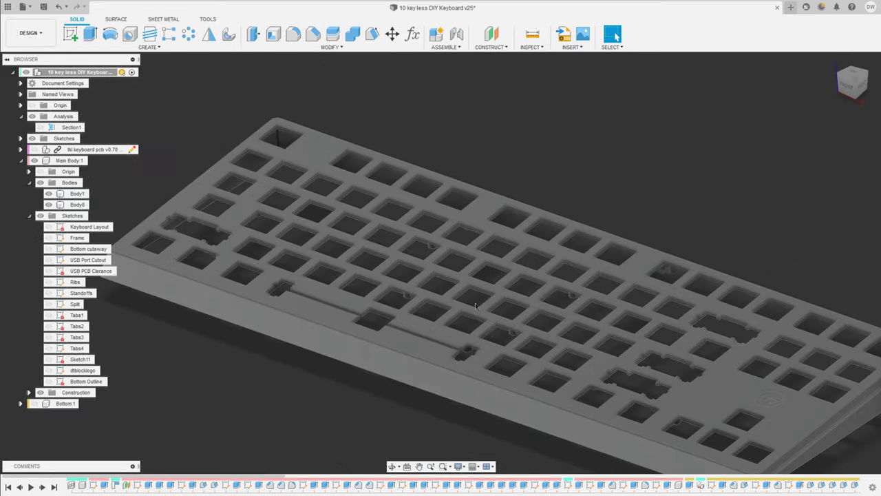
click(345, 327)
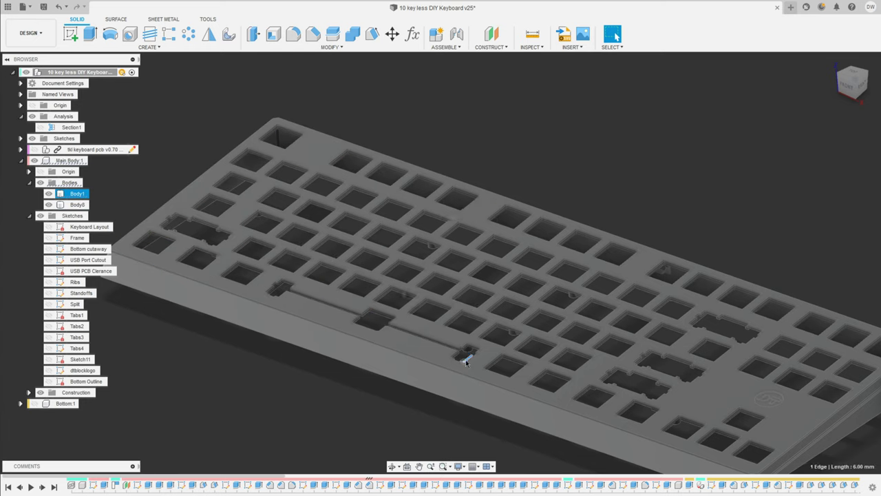
- Select the right plate section and hide Body1 to expose the cut profiles beneath
click(465, 359)
click(48, 193)
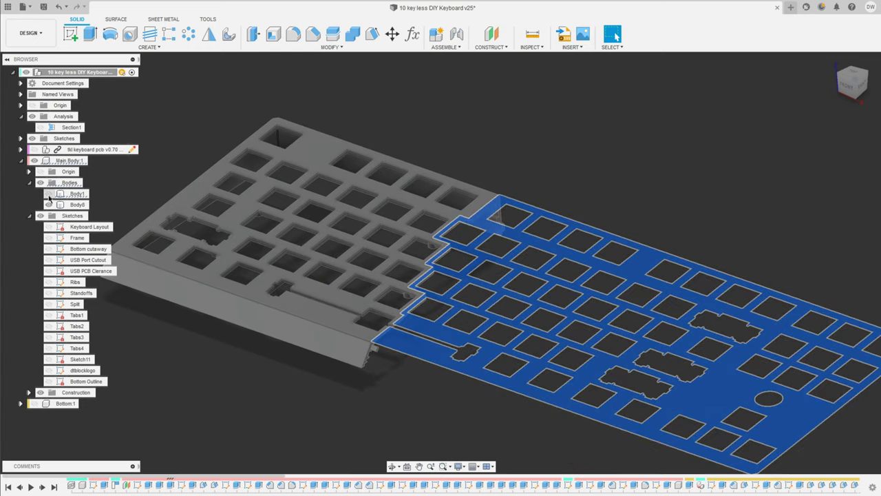
scroll(453, 297, up, 3)
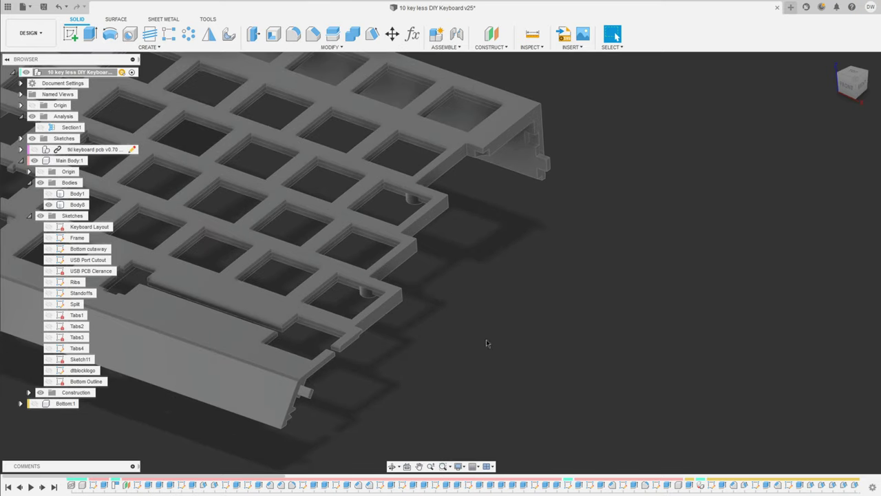
scroll(699, 358, down, 2)
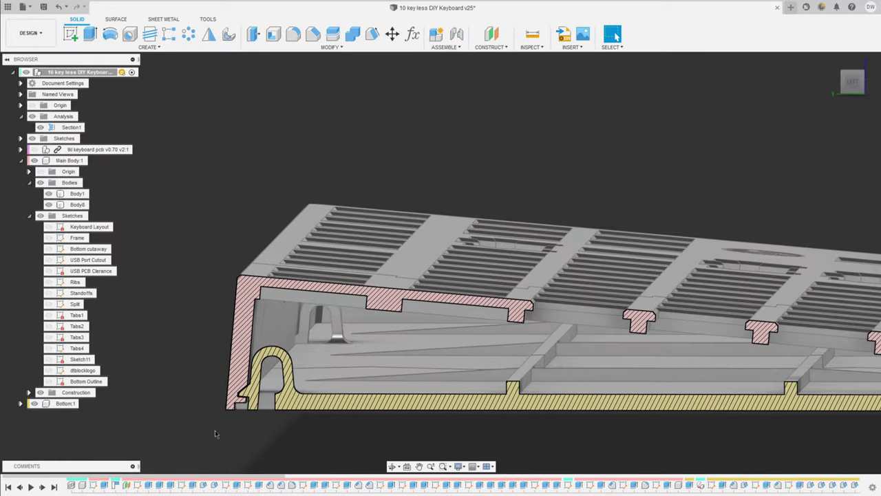
- Zoom and orbit around the cross-section to look down onto the key plate
scroll(222, 417, up, 2)
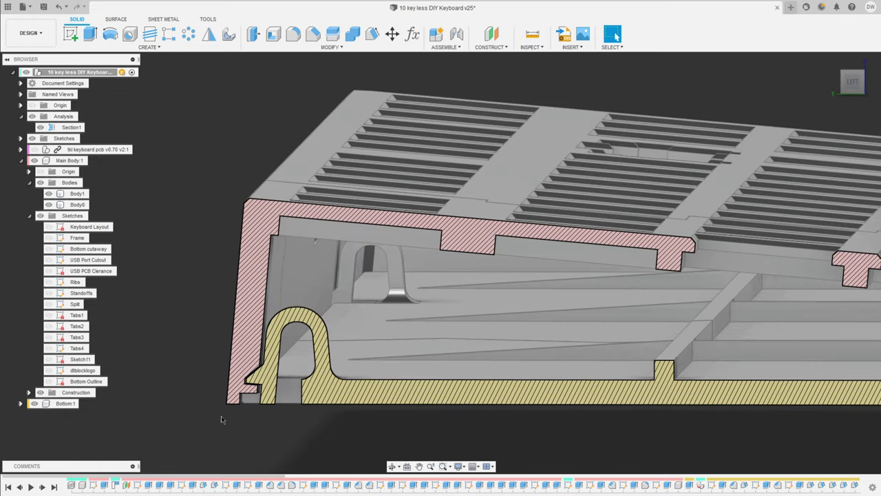
scroll(199, 387, up, 2)
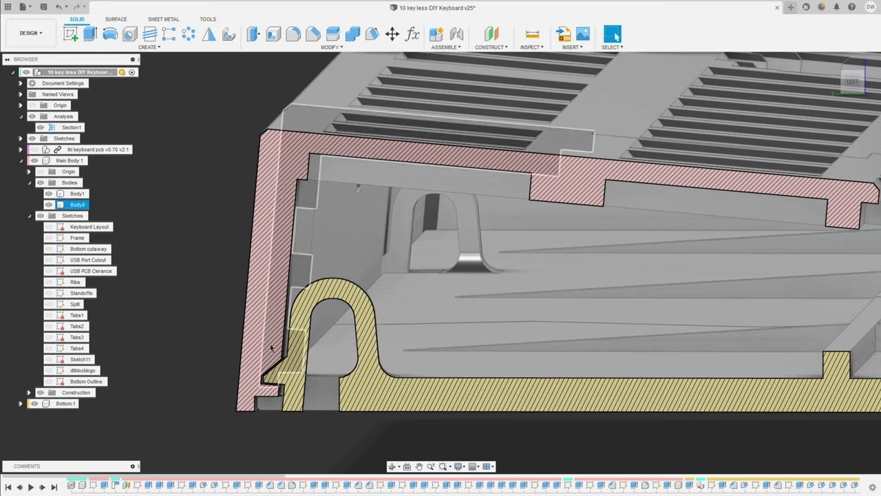
scroll(307, 342, down, 3)
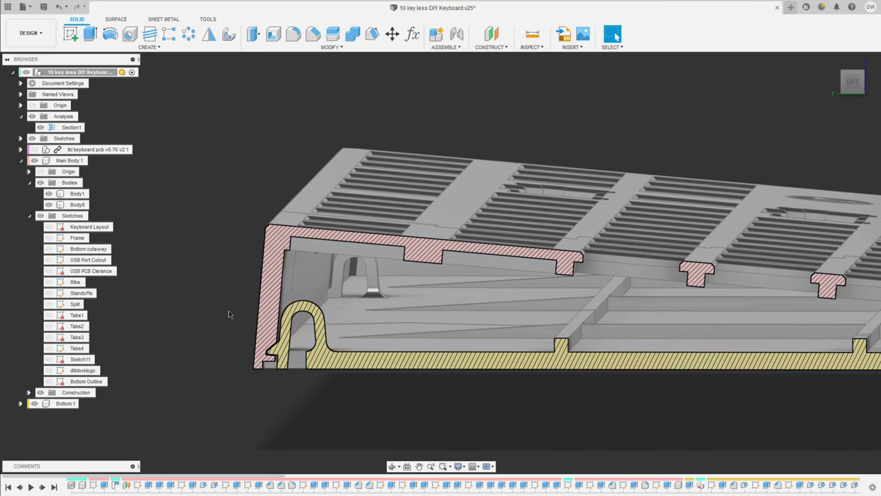
scroll(307, 355, down, 4)
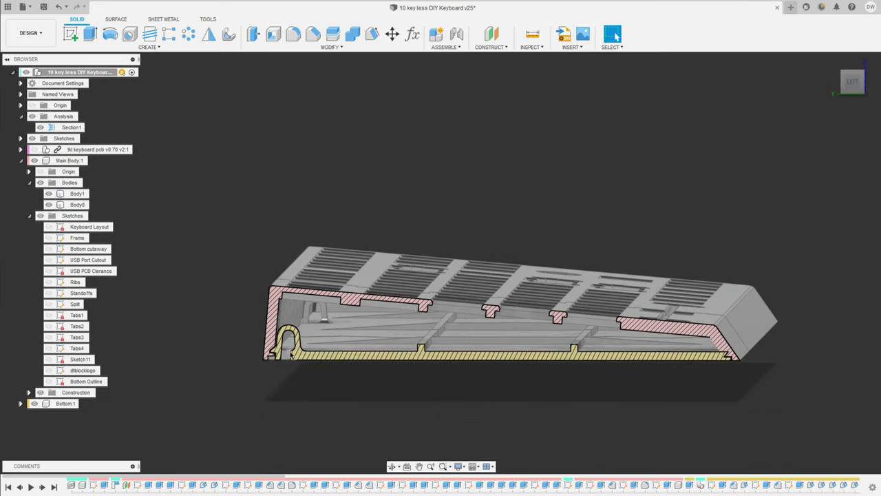
scroll(373, 326, up, 2)
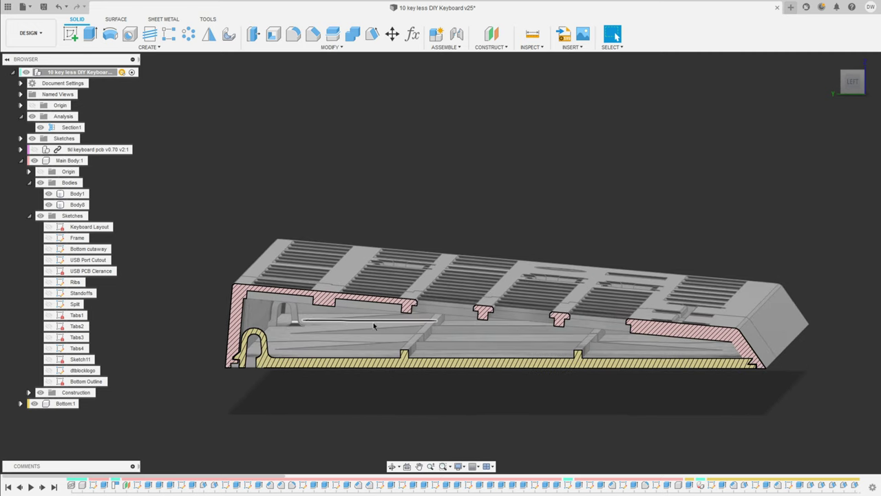
shift+middle_drag(373, 323, 392, 302)
scroll(392, 302, up, 2)
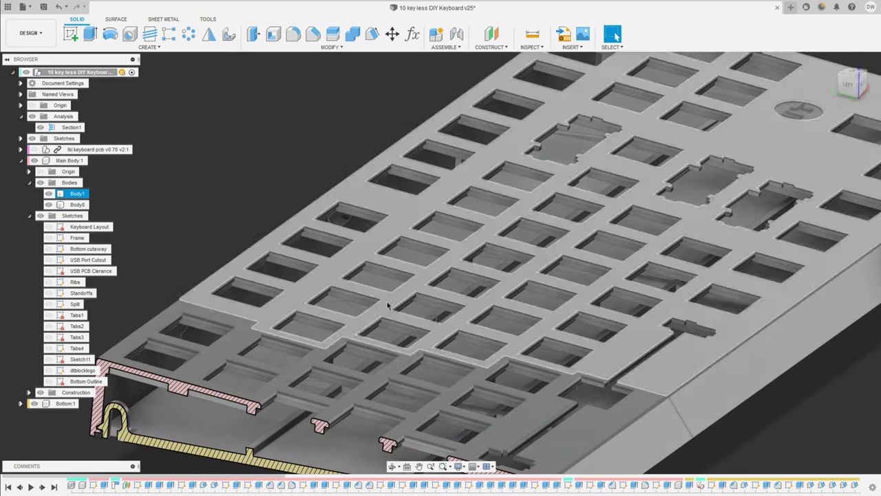
scroll(393, 302, down, 5)
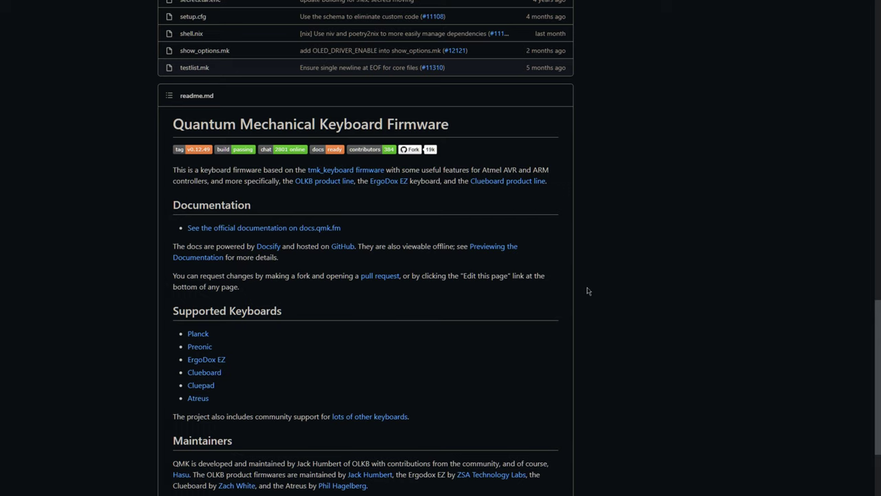
- Scroll down the qmk_firmware repository's top-level file list and back up to the top
scroll(271, 233, up, 13)
scroll(291, 199, down, 9)
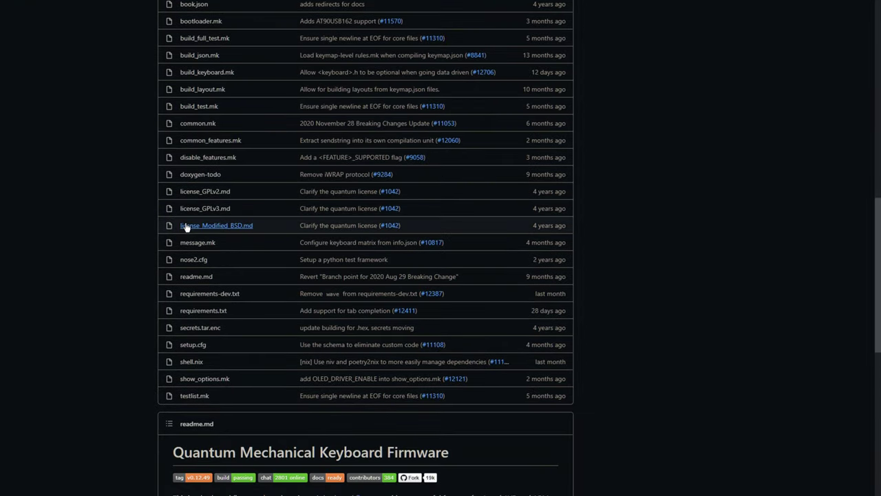
scroll(29, 254, up, 8)
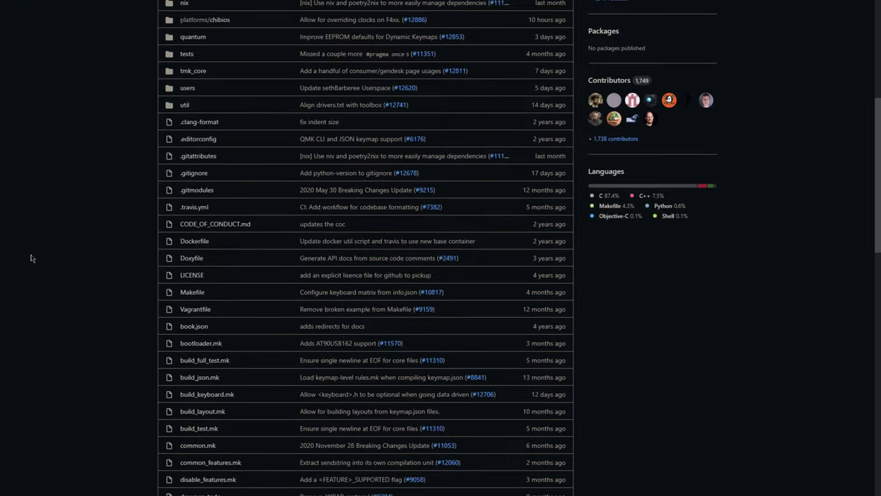
scroll(30, 258, up, 1)
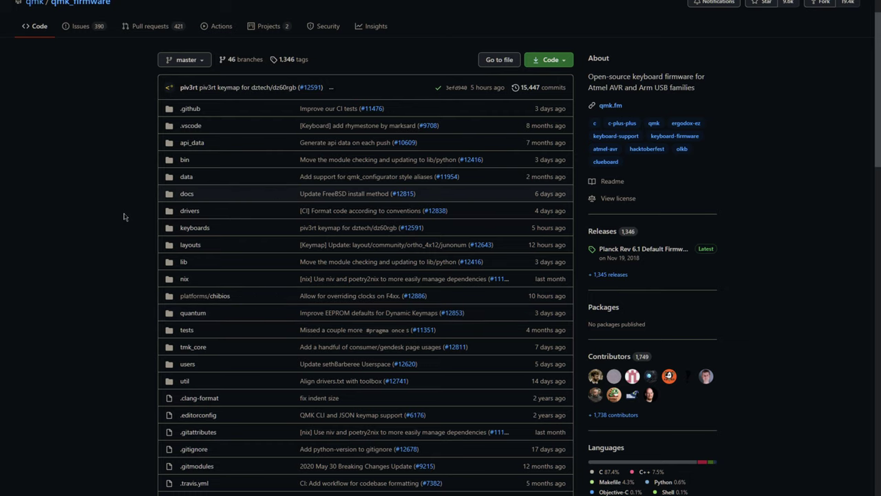
scroll(126, 200, down, 1)
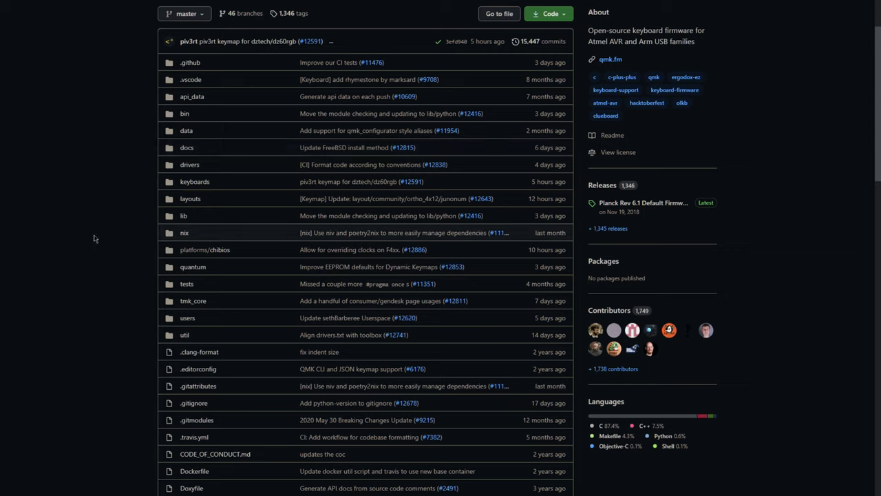
scroll(98, 236, down, 4)
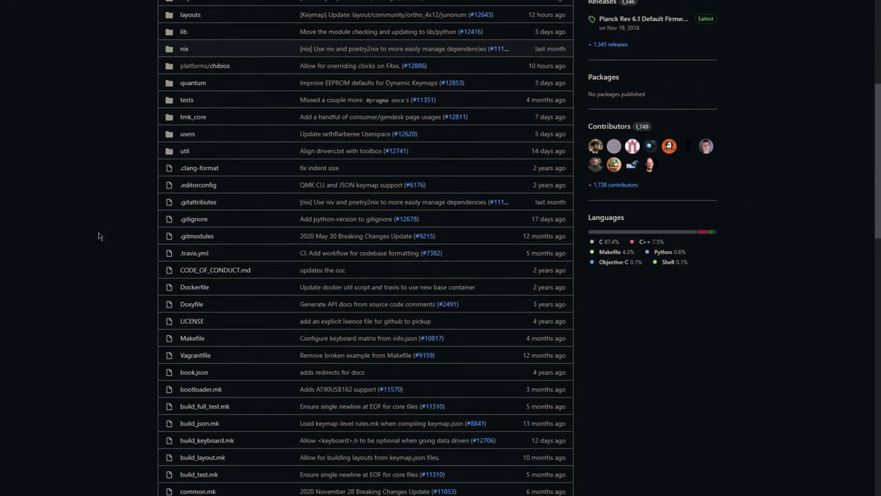
scroll(138, 223, down, 5)
scroll(134, 221, up, 5)
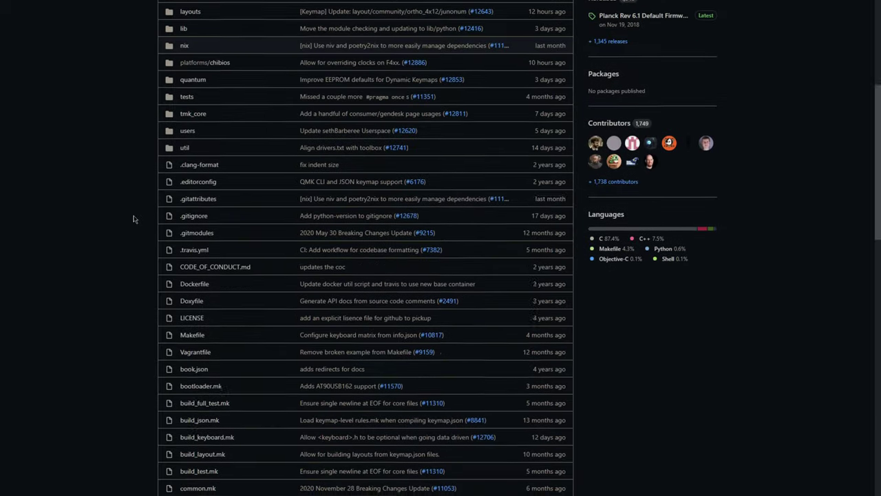
scroll(134, 219, up, 5)
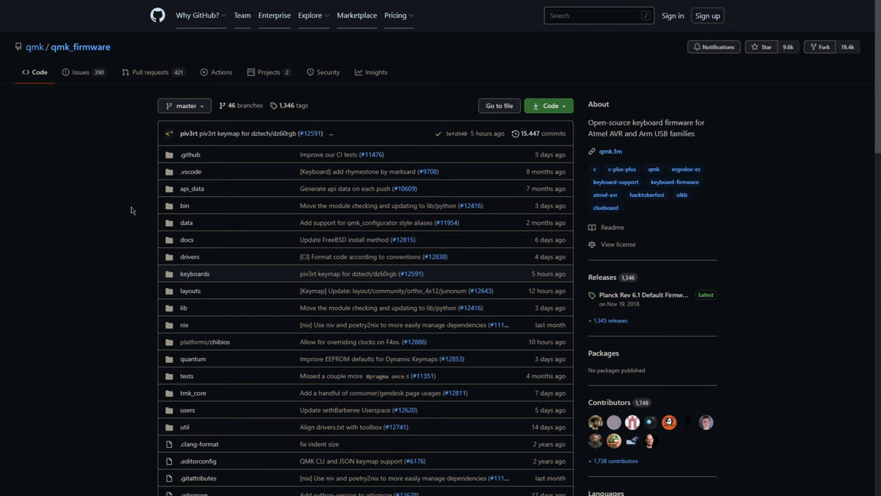
key(alt+Tab)
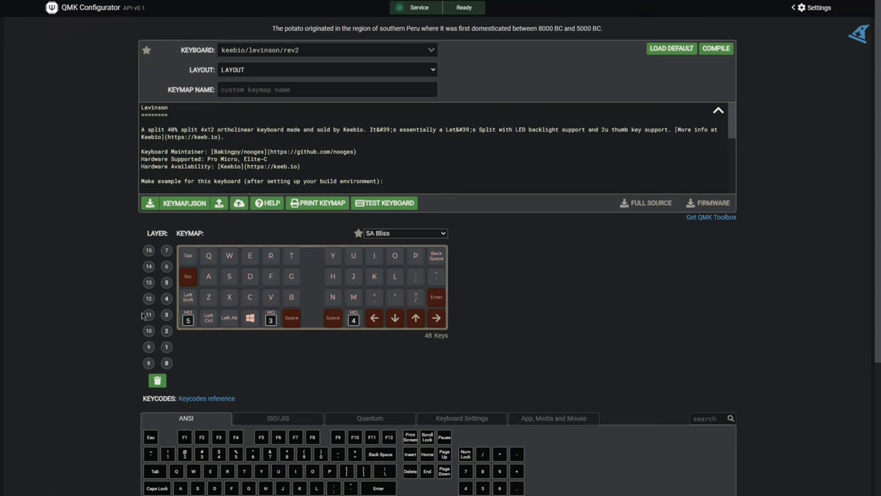
- Load the keebio/iris/rev2 keyboard and drag the U keycode onto the G key
click(360, 49)
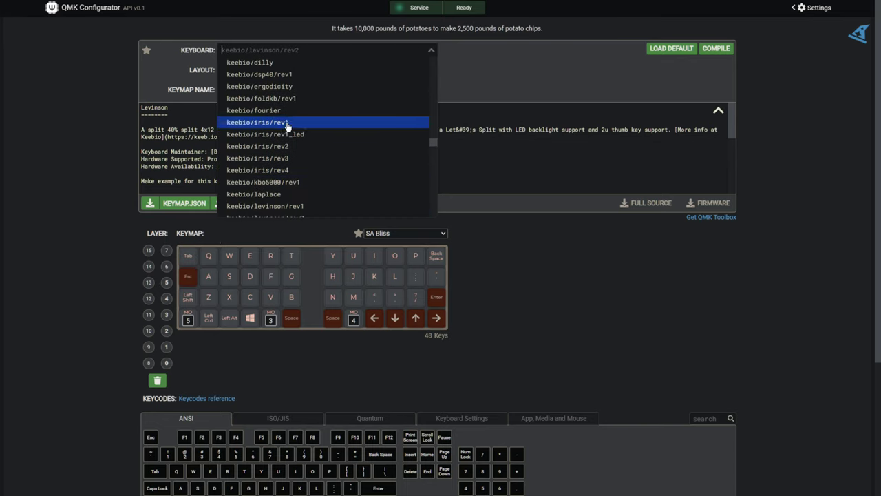
click(298, 145)
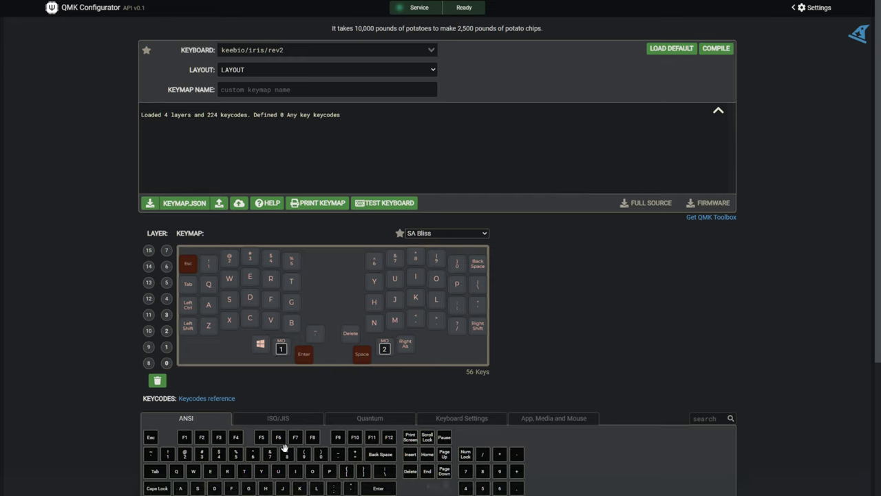
drag(278, 470, 291, 302)
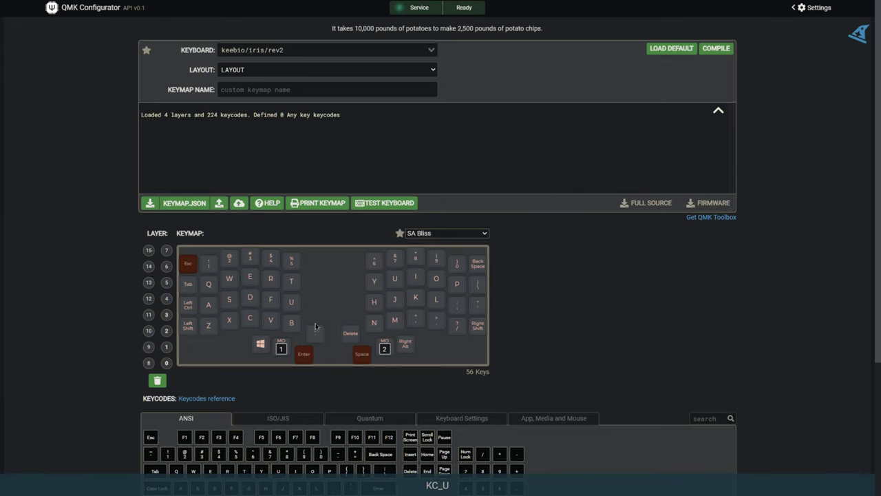
- Scroll the layout and bring the QMK Toolbox window over the configurator
scroll(195, 236, down, 3)
scroll(165, 307, up, 2)
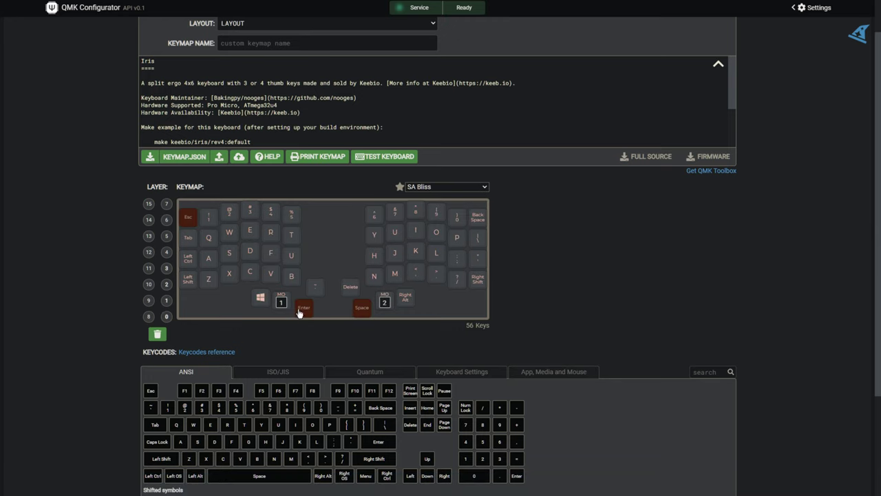
scroll(468, 301, up, 1)
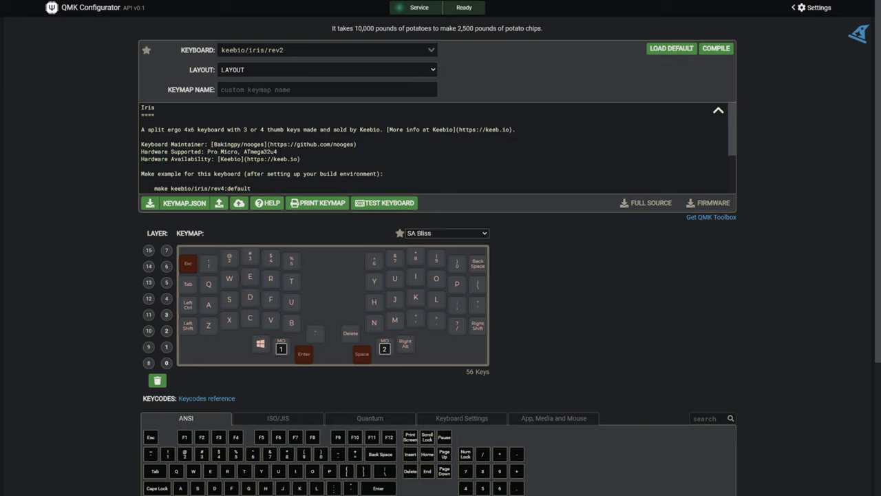
drag(361, 41, 370, 69)
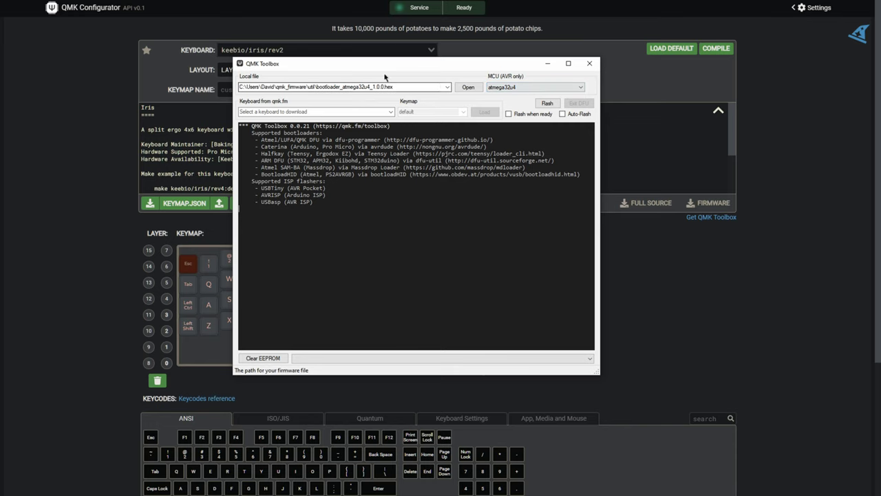
- Position QMK Toolbox, inspect the bootloader hex path in Local file, then minimize it
drag(335, 68, 281, 81)
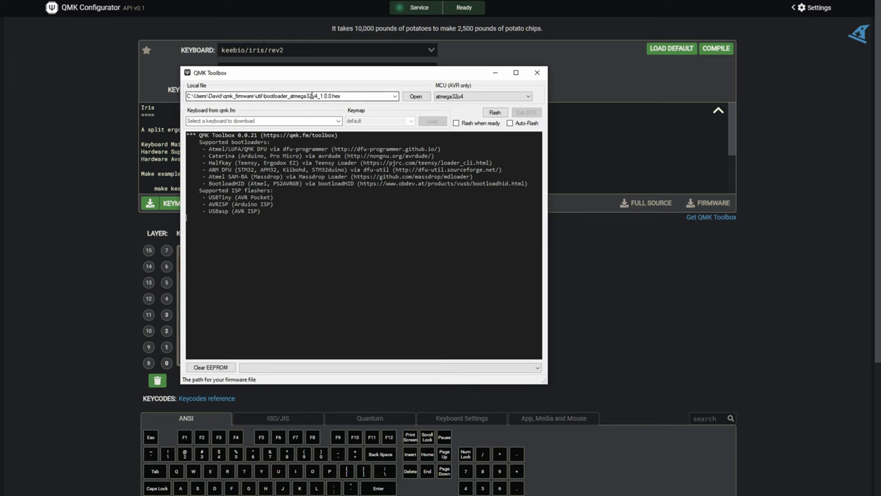
click(264, 96)
click(353, 96)
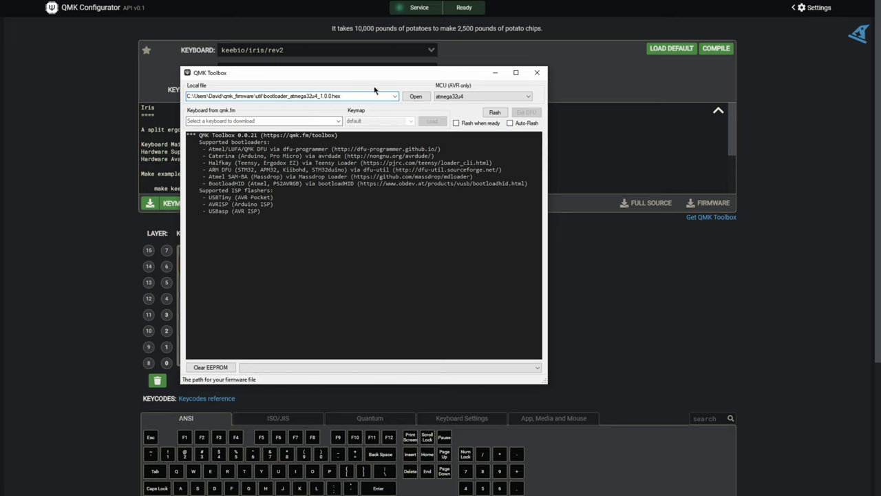
drag(376, 78, 362, 84)
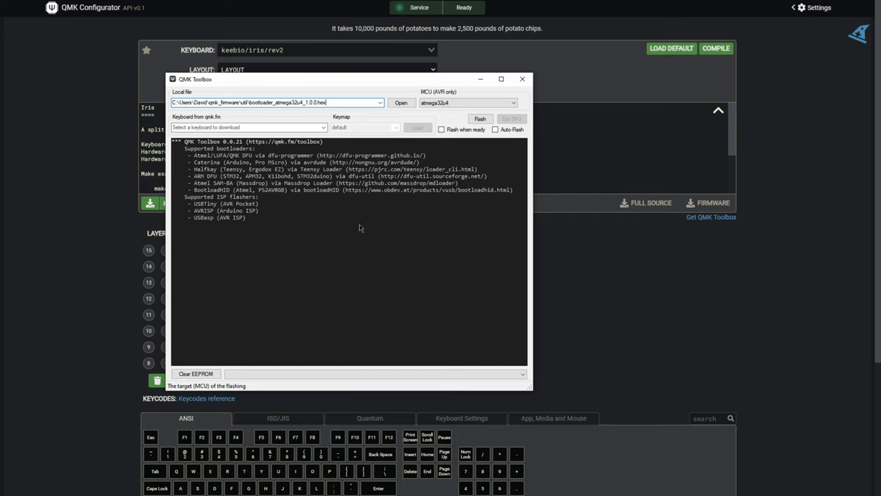
click(481, 79)
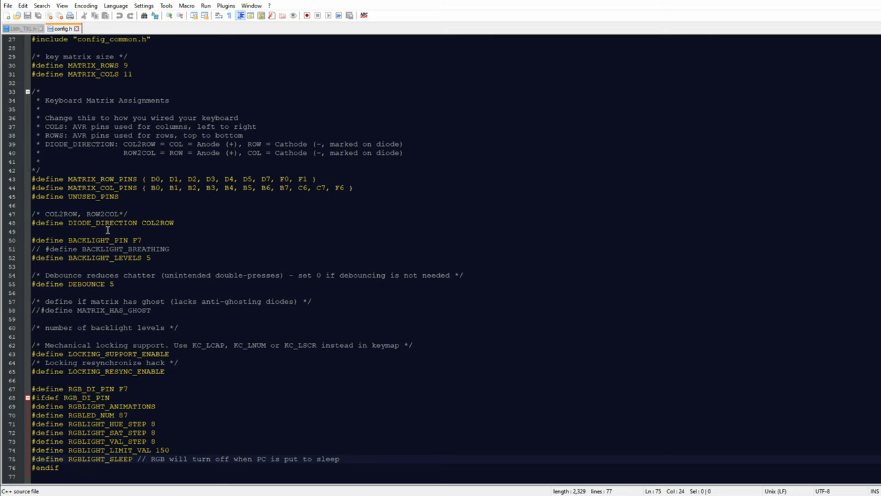
- Scroll config.h and highlight the Lilith TKL product name in the USB descriptor section
scroll(132, 249, up, 8)
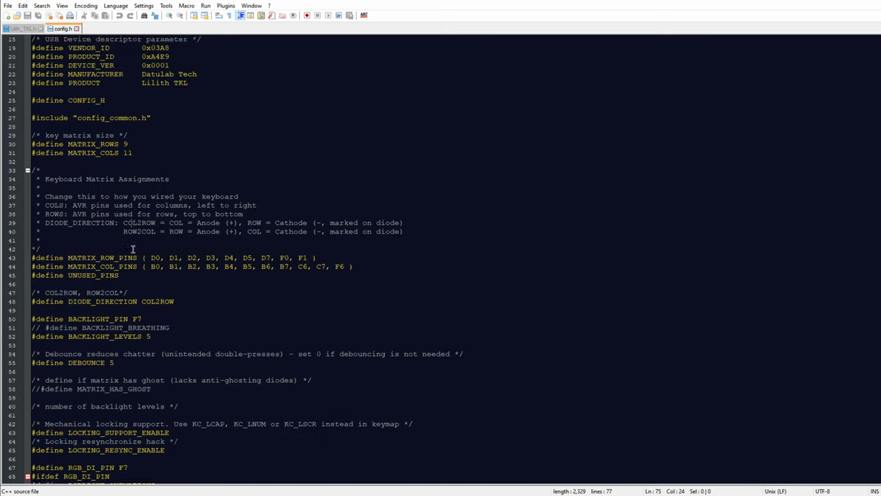
scroll(133, 249, up, 1)
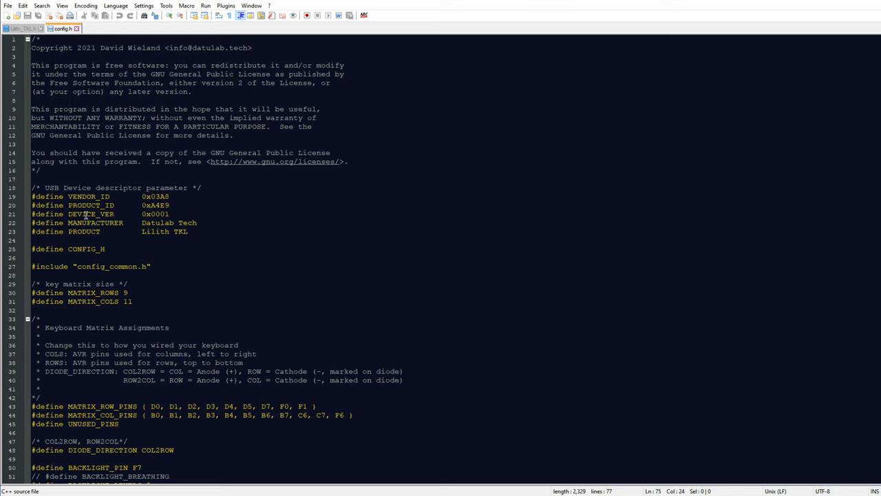
scroll(164, 237, down, 1)
scroll(163, 241, down, 1)
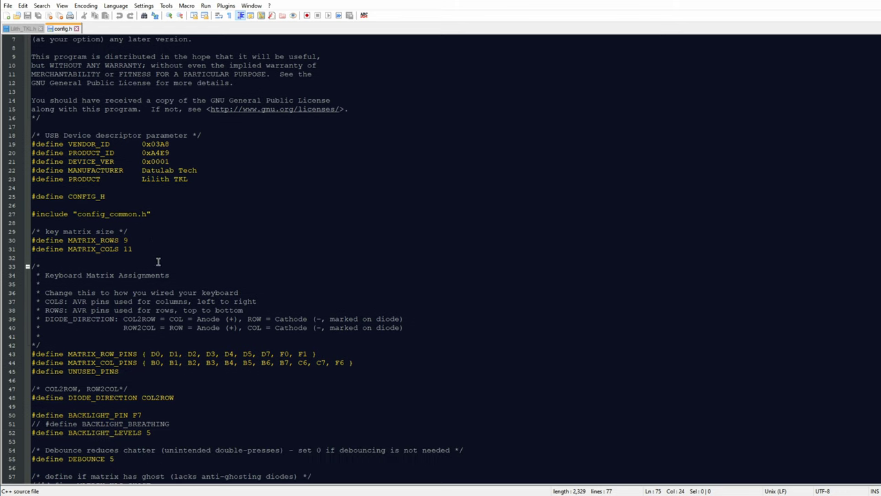
drag(144, 177, 189, 179)
click(186, 179)
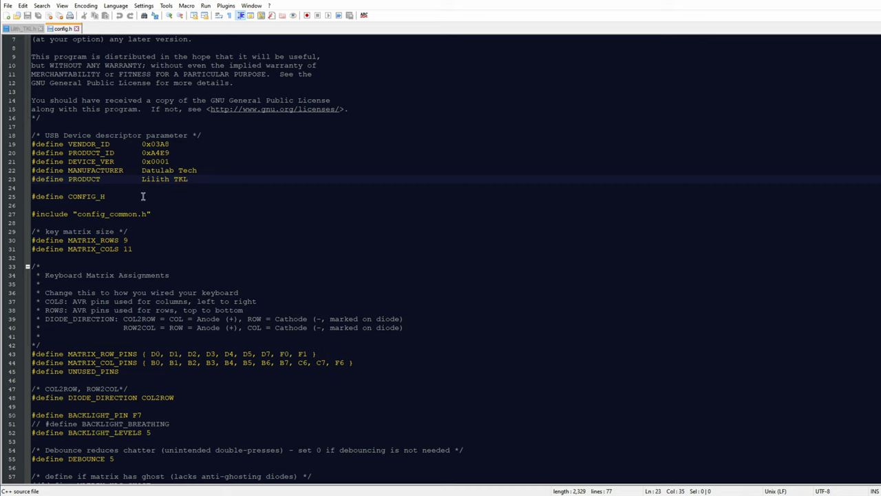
click(146, 135)
scroll(166, 206, down, 2)
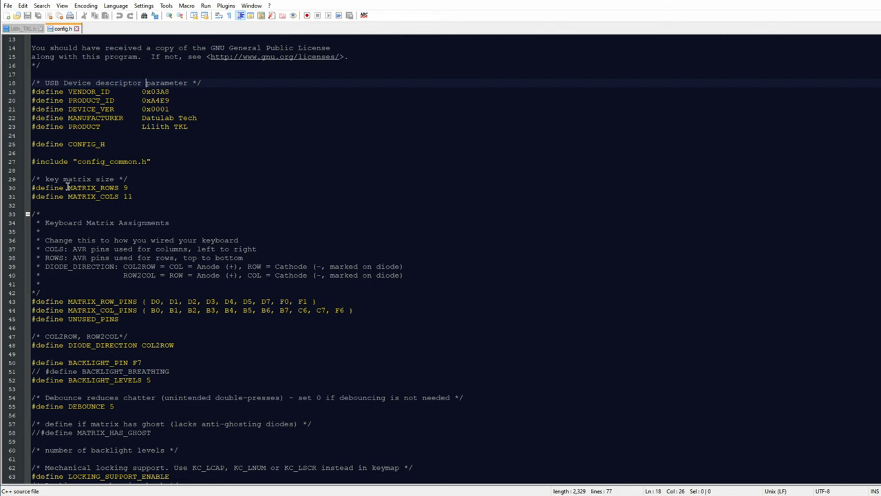
- Highlight MATRIX_ROWS 9, the row pin list on line 43, and the COL2ROW diode setting
drag(67, 187, 158, 184)
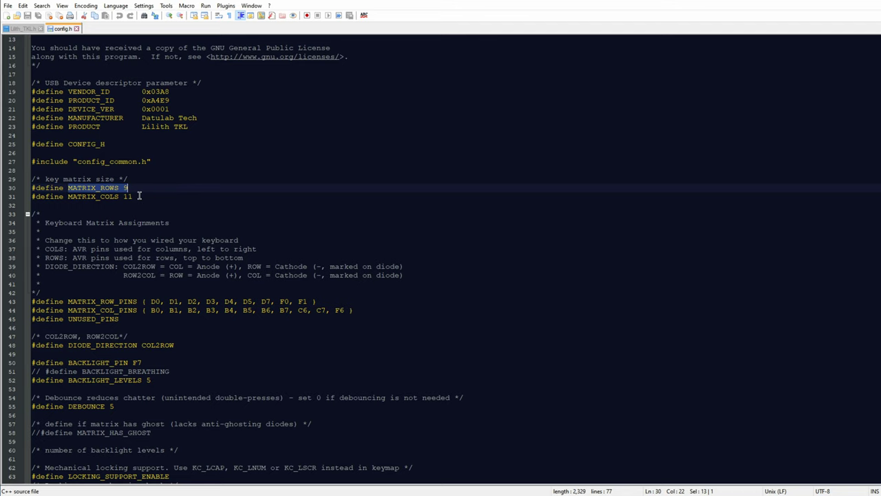
click(139, 197)
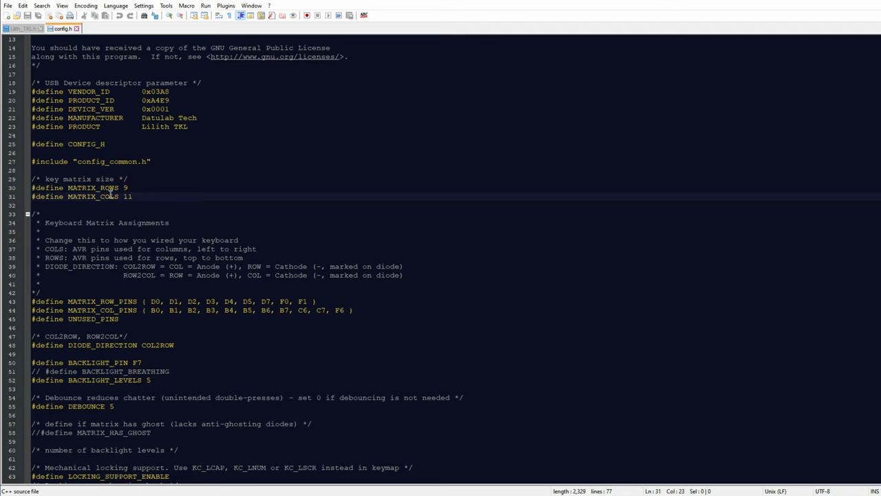
drag(148, 300, 348, 304)
click(375, 308)
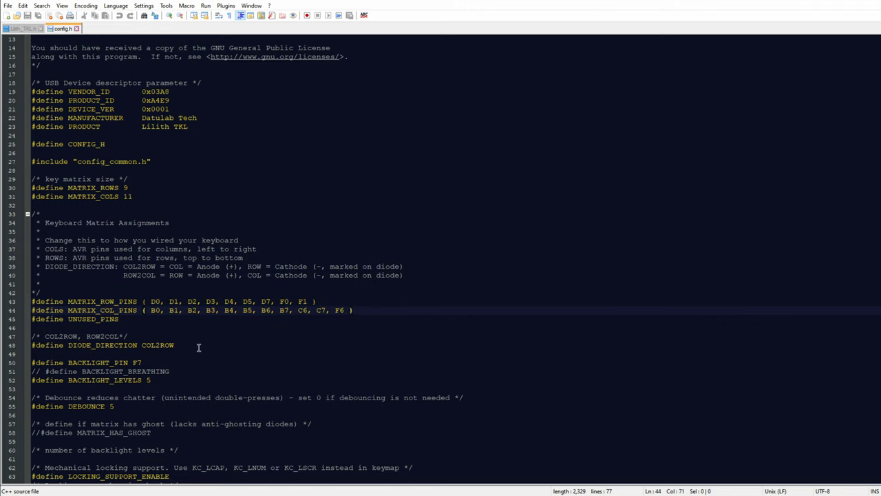
double_click(153, 345)
scroll(240, 344, down, 4)
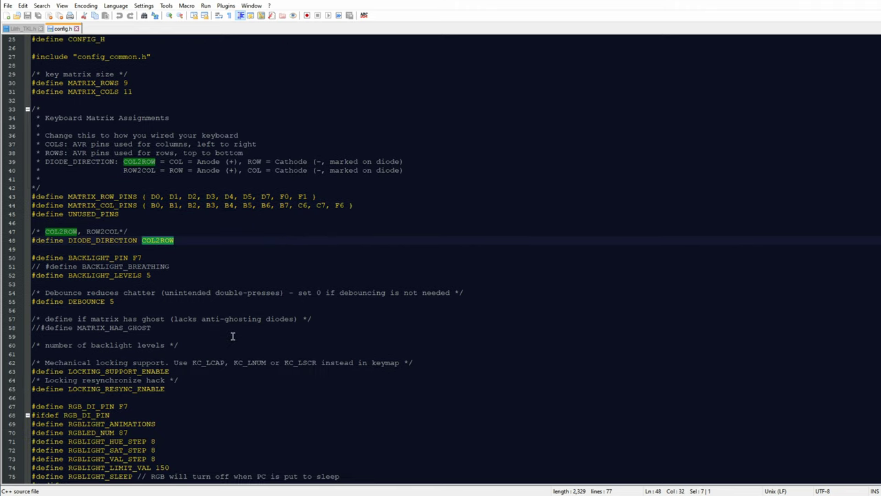
click(163, 273)
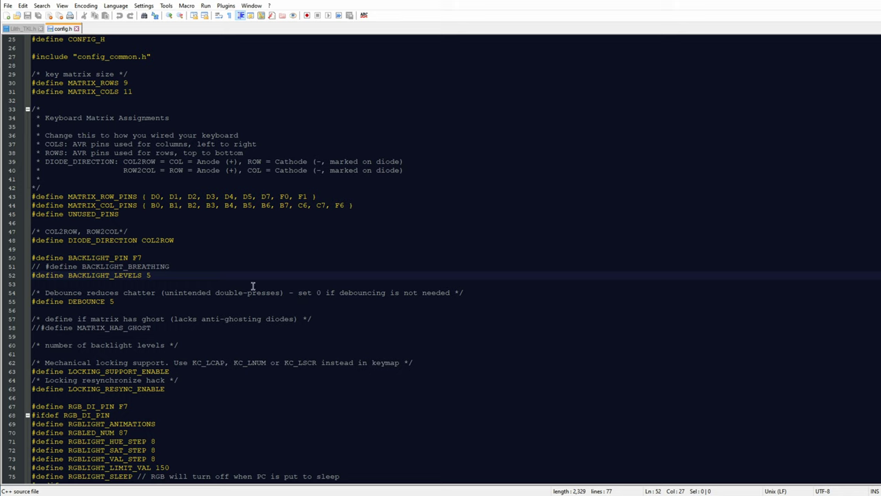
scroll(252, 288, down, 1)
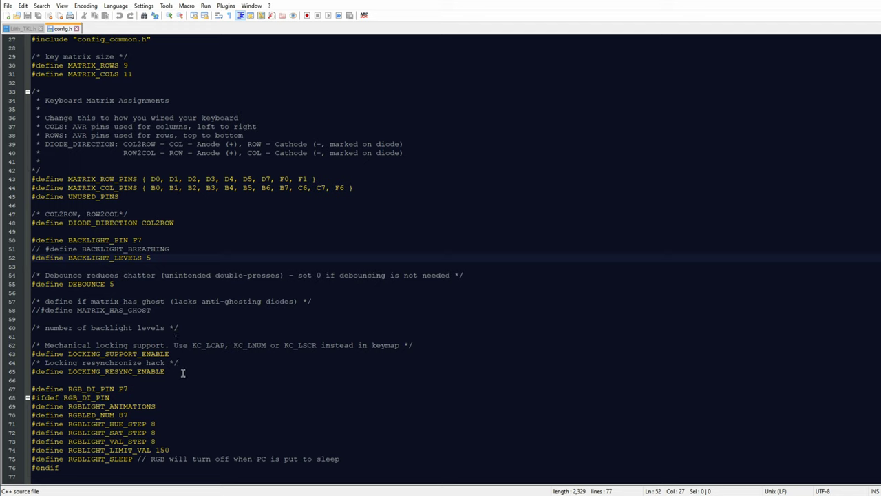
- Highlight the RGBLIGHT_LIMIT_VAL 150 brightness cap and the RGBLIGHT_SLEEP define in config.h
drag(169, 451, 33, 455)
click(183, 449)
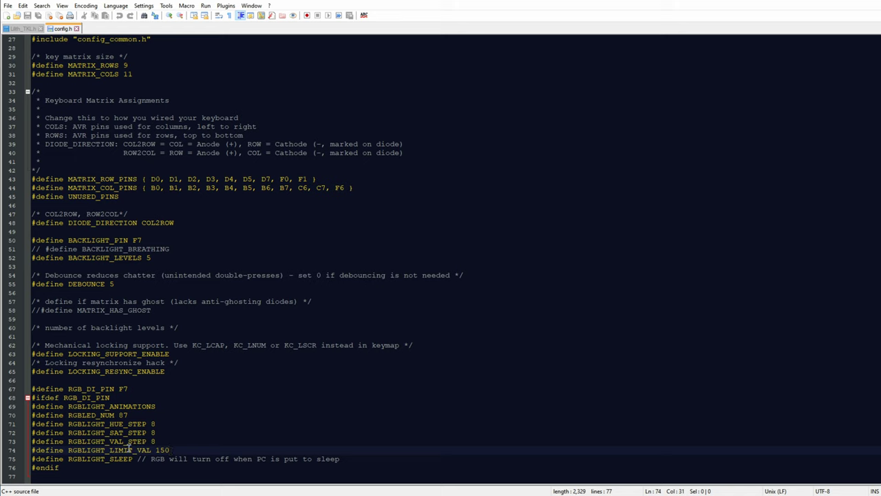
double_click(161, 450)
click(179, 450)
double_click(162, 450)
click(184, 449)
drag(135, 459, 32, 459)
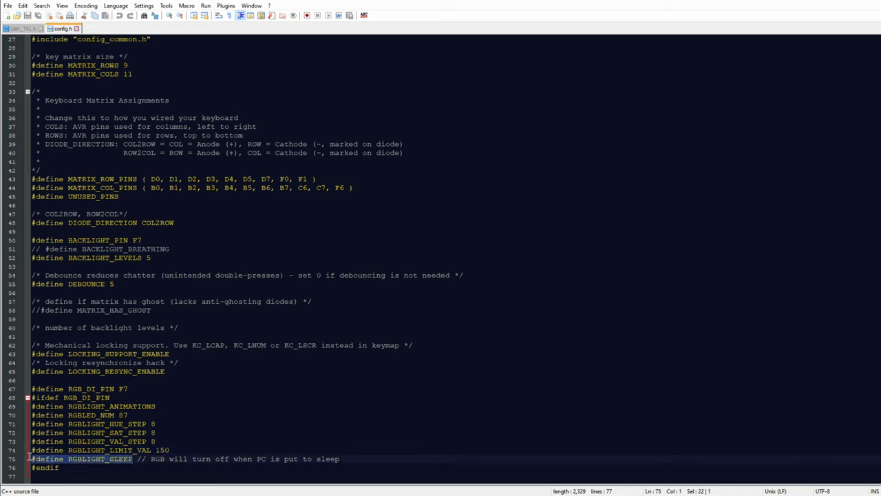
click(113, 459)
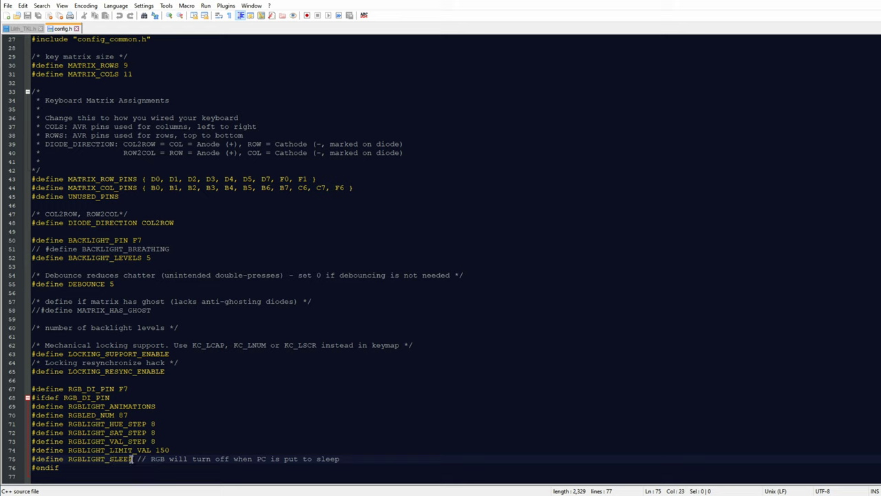
click(141, 459)
- In Lilith_TKL.h, highlight the LAYOUT_all key rows on lines 25–28 and every K000 occurrence
click(19, 29)
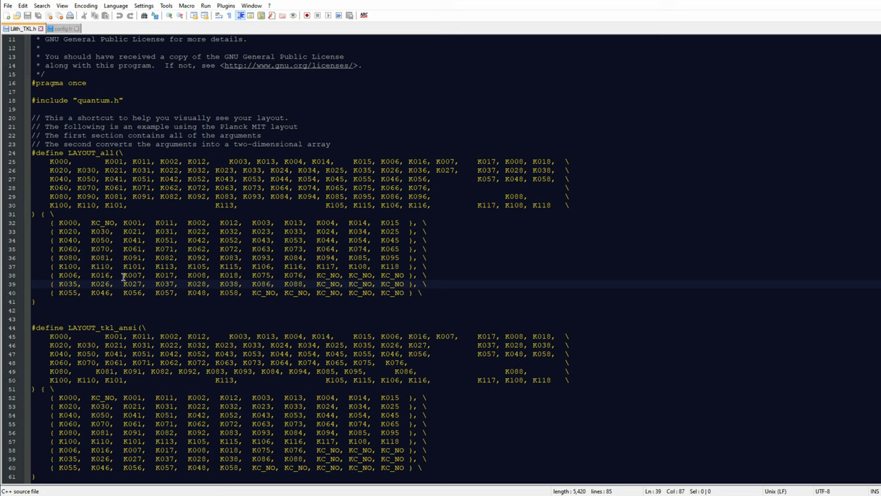
drag(45, 159, 569, 204)
click(569, 204)
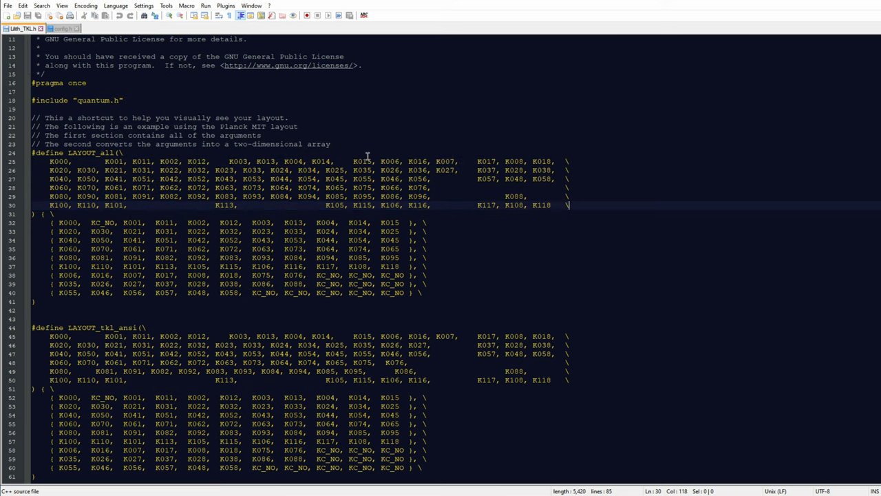
double_click(67, 223)
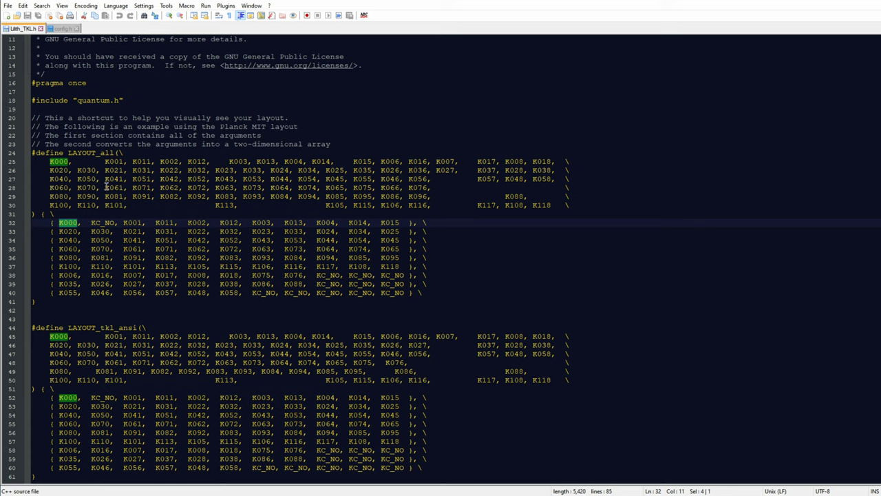
click(59, 161)
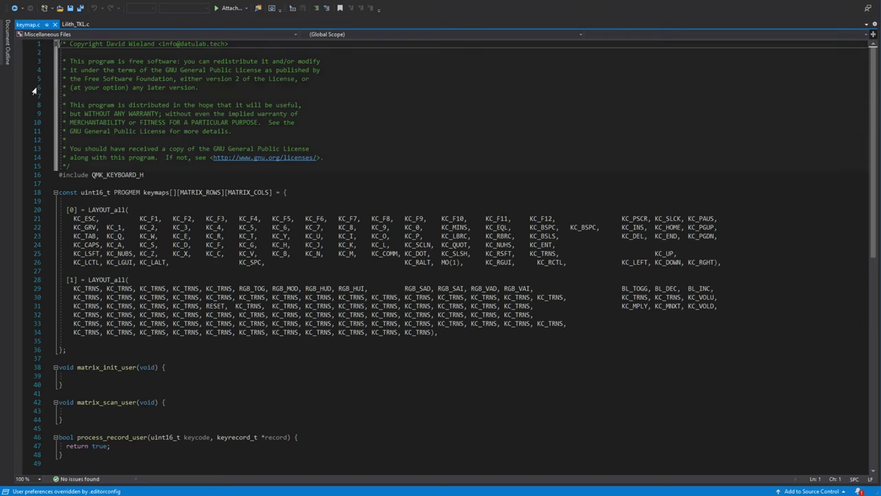
scroll(213, 192, down, 3)
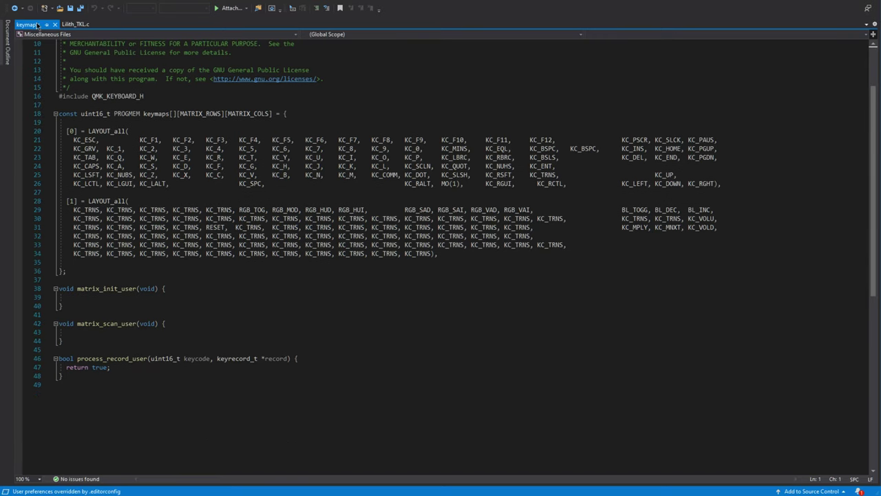
double_click(84, 140)
double_click(313, 158)
drag(443, 183, 461, 183)
click(463, 183)
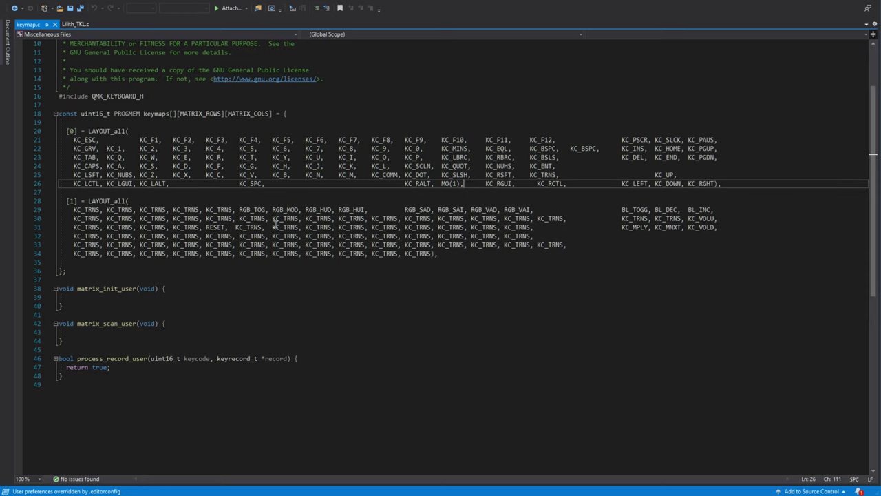
double_click(245, 209)
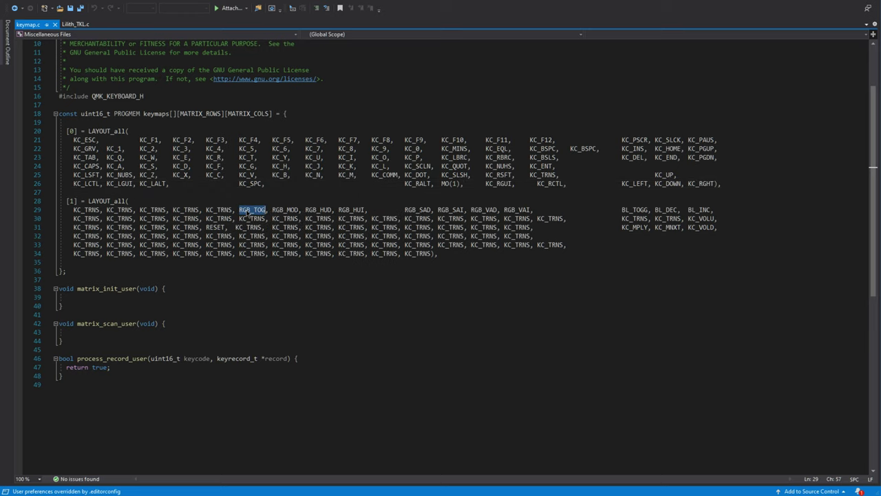
double_click(285, 209)
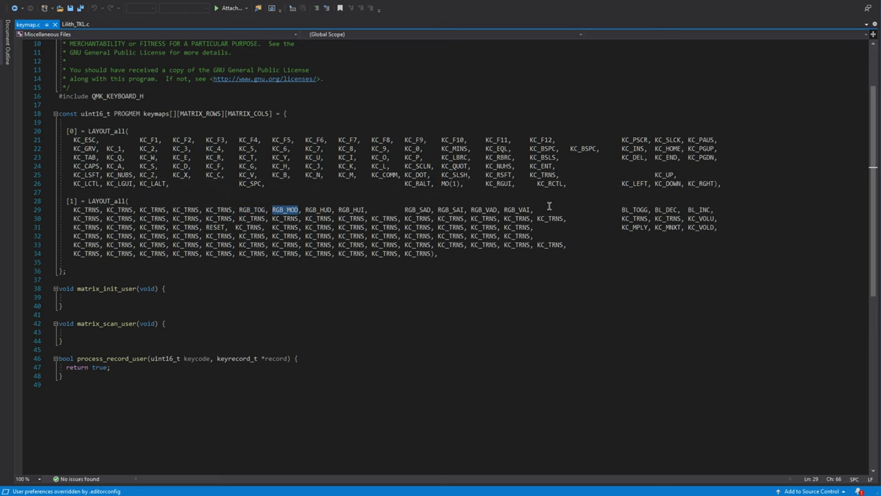
double_click(702, 218)
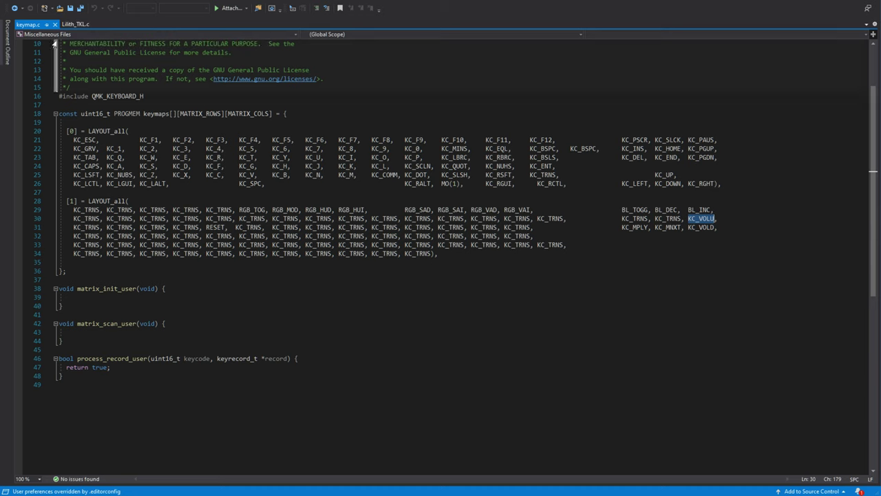
- Open Lilith_TKL.c and point out the process_record_kb function and its return statement
click(74, 24)
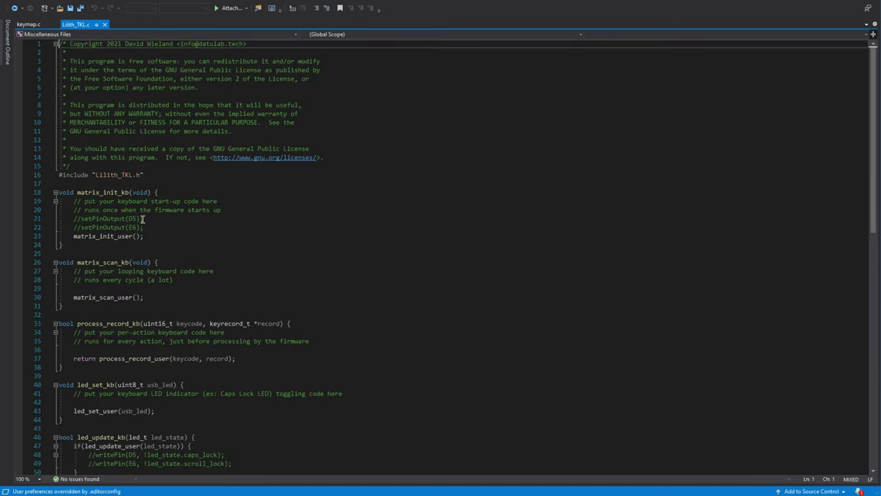
scroll(283, 202, down, 2)
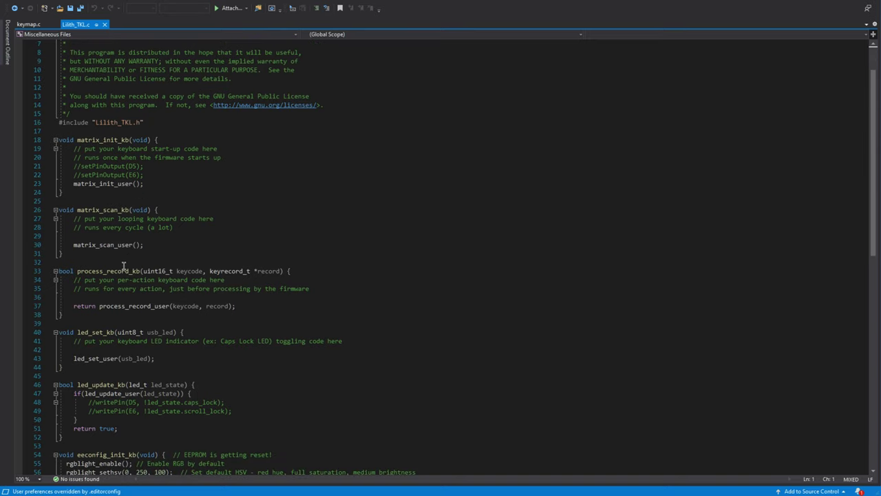
mouse_move(97, 273)
click(88, 271)
double_click(135, 272)
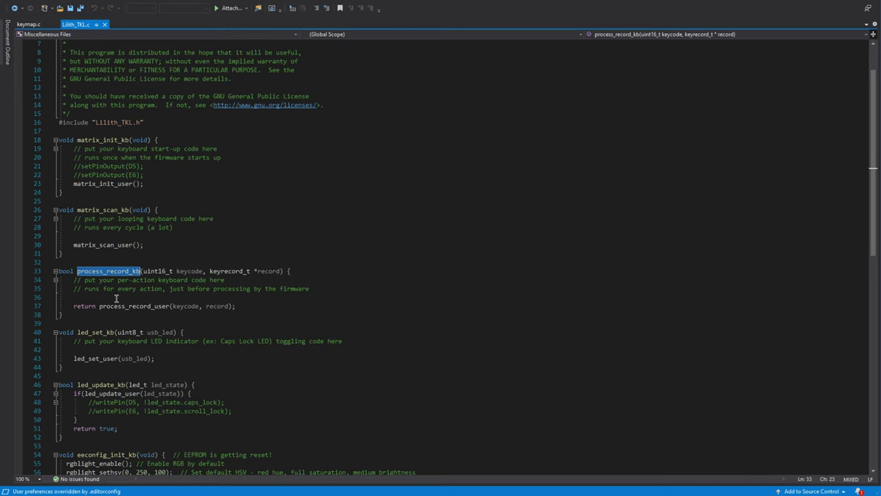
click(268, 306)
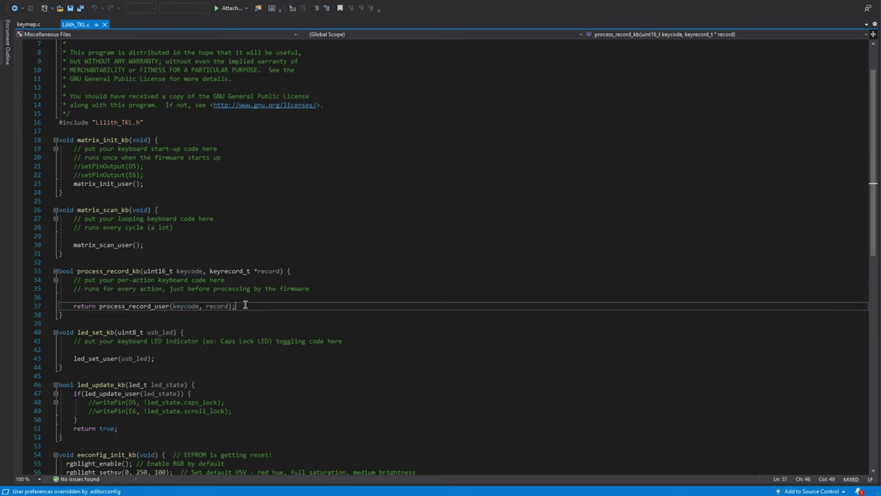
click(198, 297)
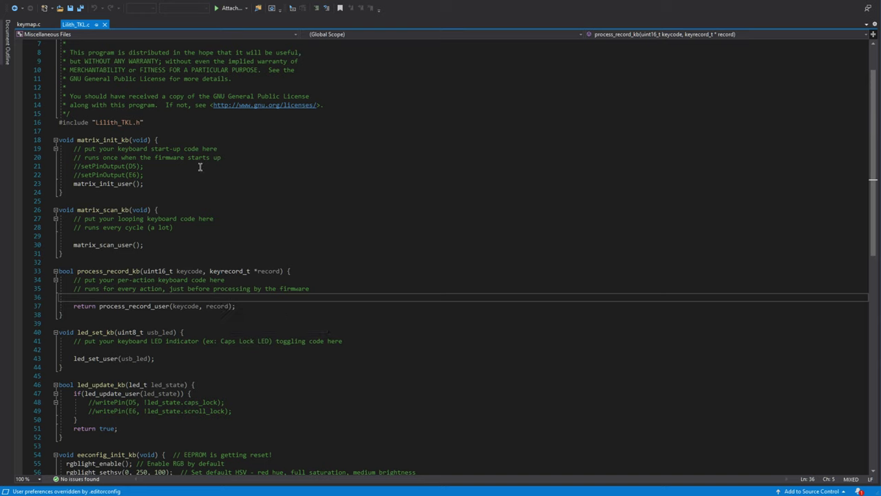
- Highlight the matrix_init_kb and matrix_scan_kb functions and scroll through the rest of the file
double_click(96, 140)
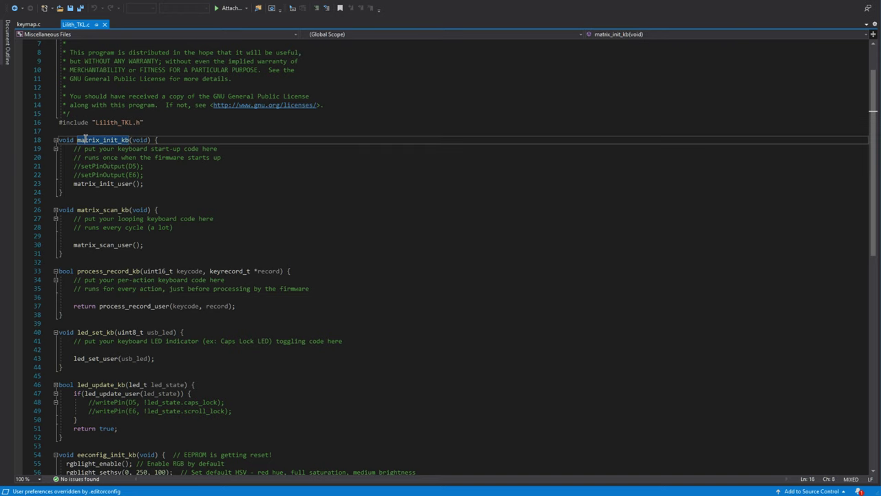
double_click(100, 210)
scroll(218, 236, down, 2)
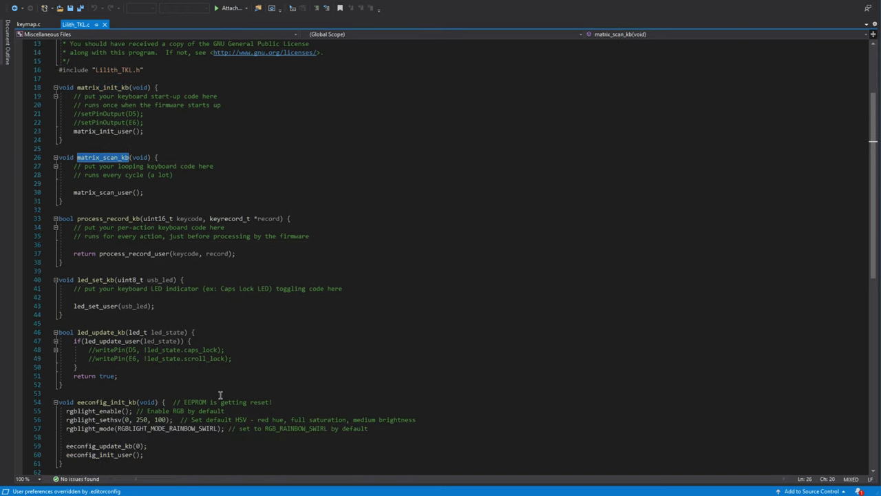
scroll(220, 394, down, 1)
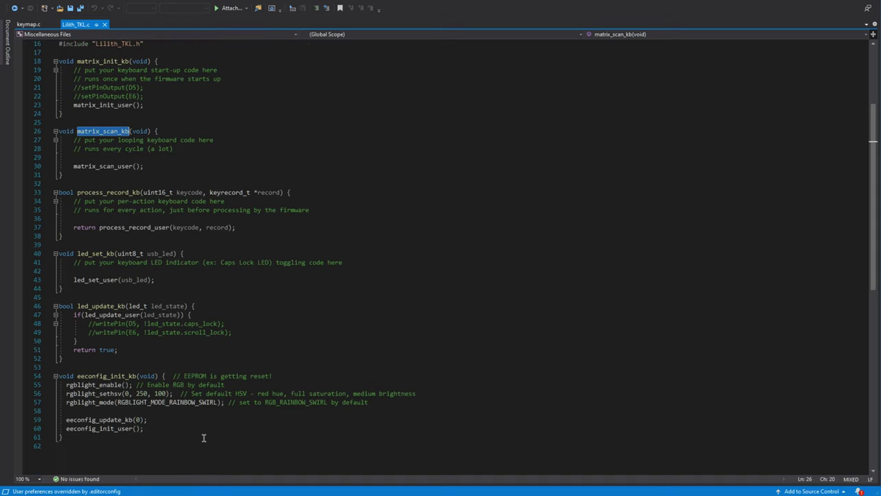
scroll(219, 396, up, 3)
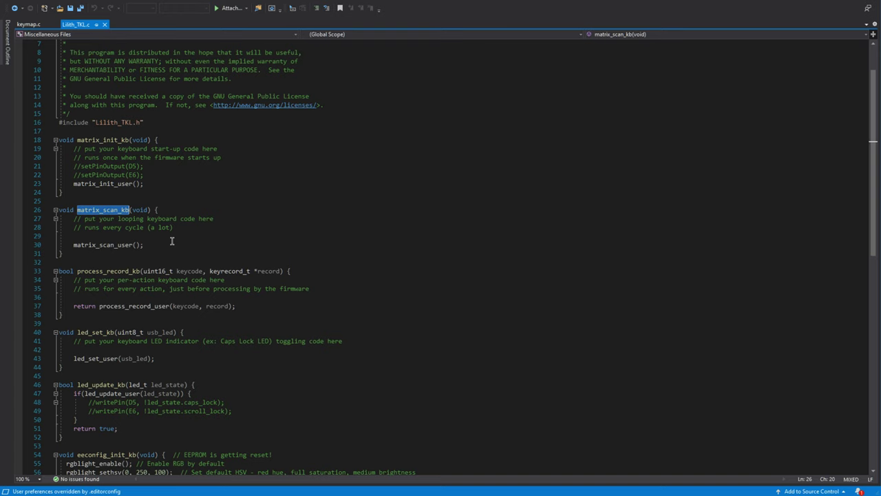
scroll(176, 241, down, 2)
scroll(173, 244, down, 1)
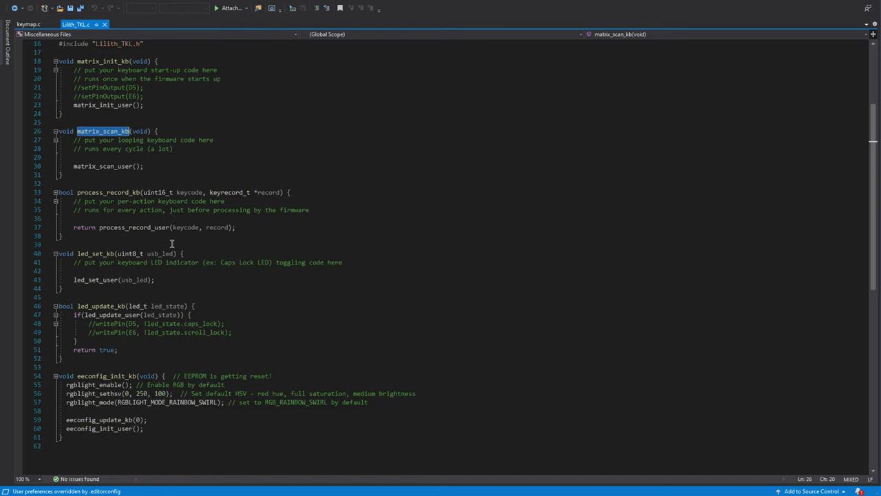